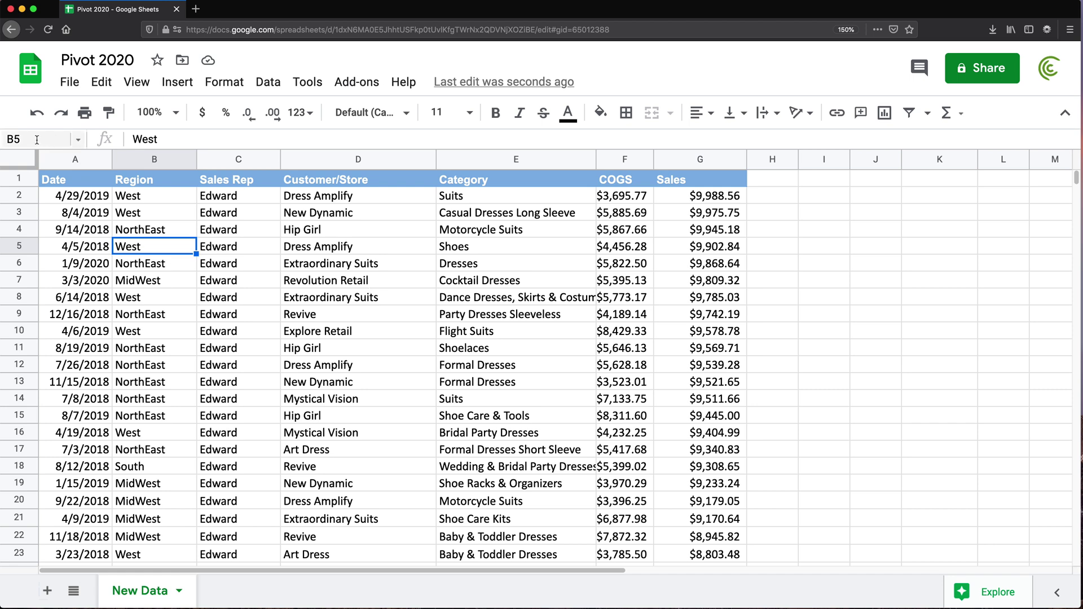
- Jump to cell B1000 by entering b1000 in the Name Box, leaving B1000 selected
click(22, 140)
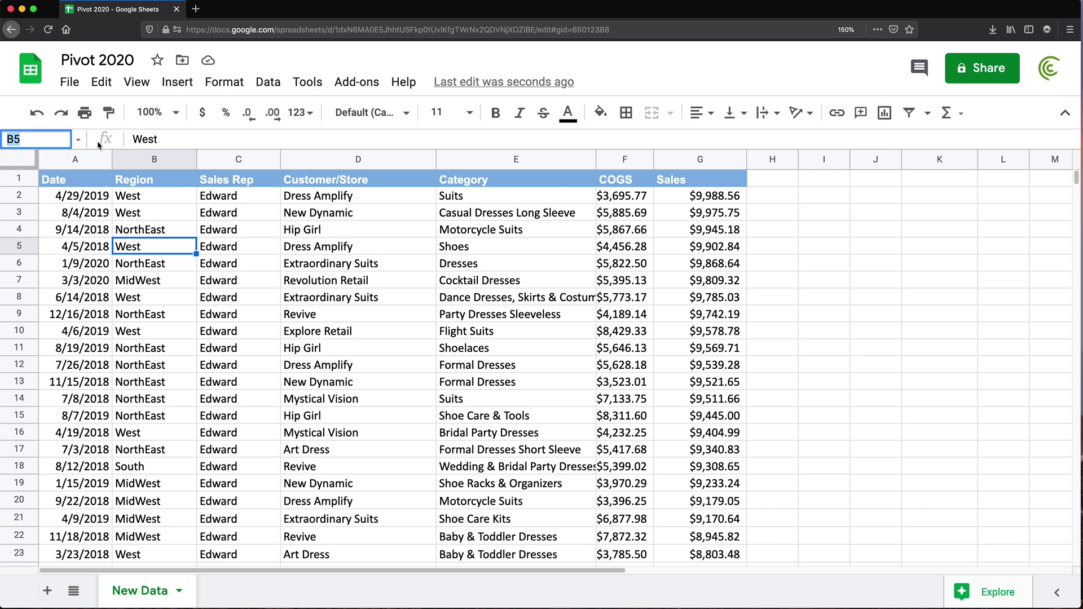
text(b1000)
key(Return)
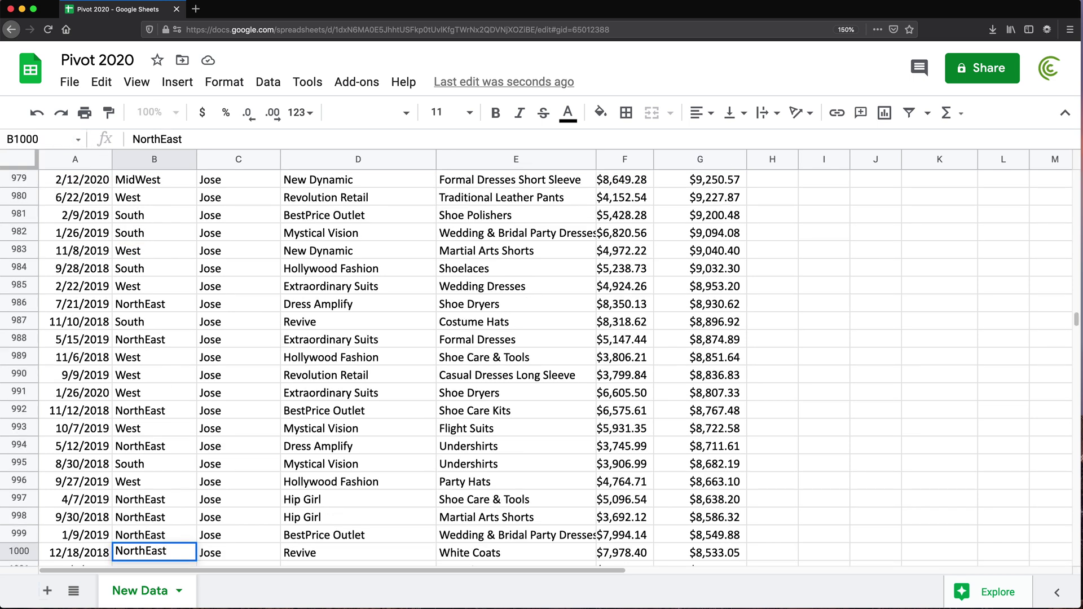
key(Return)
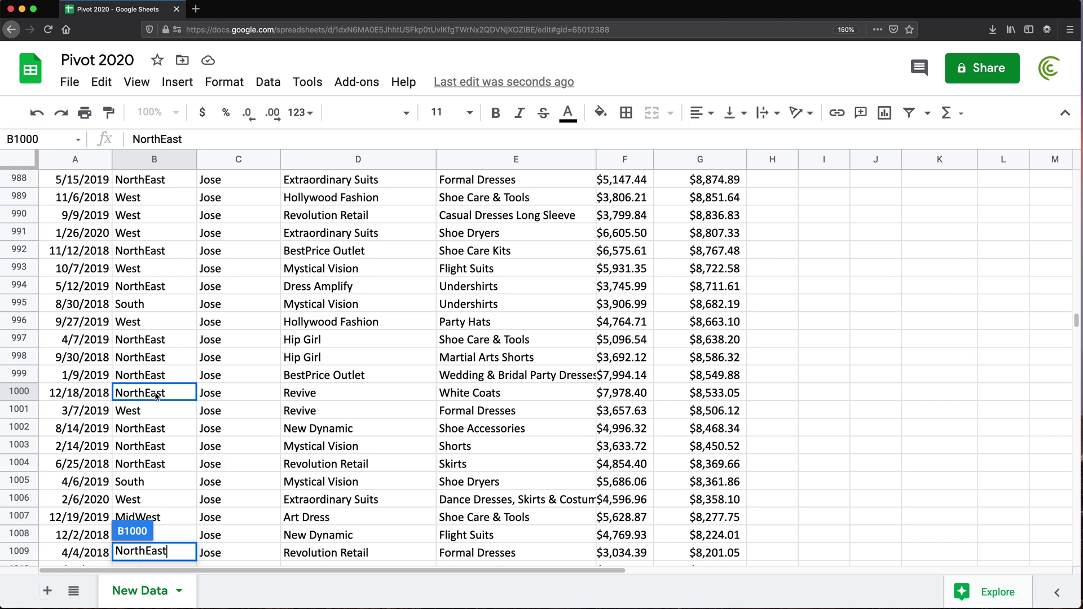
click(157, 397)
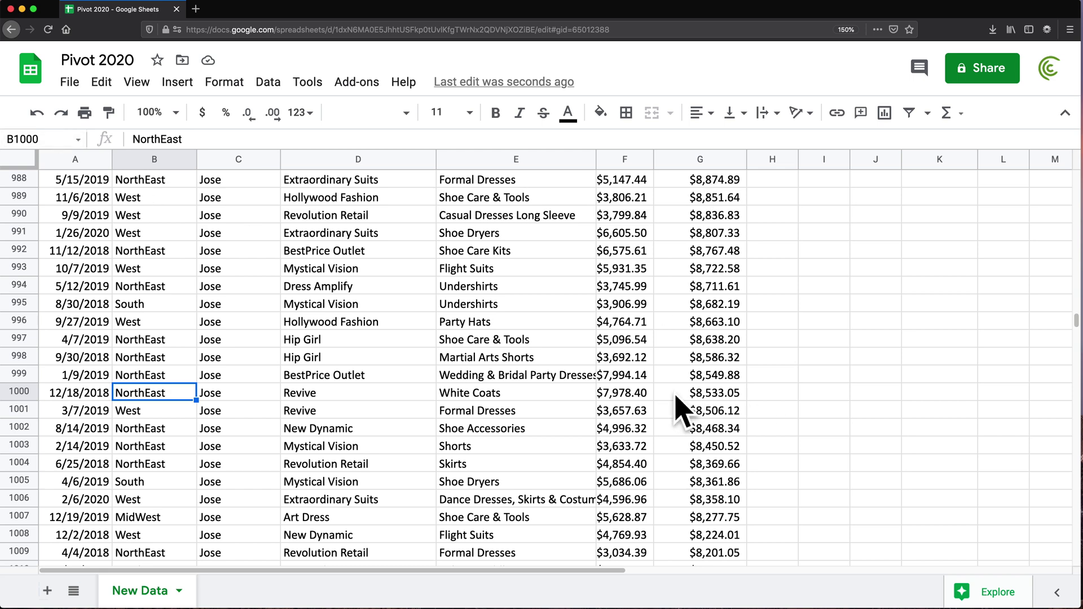
- Select the whole Sales column range G2:G1000 by typing it into the Name Box
click(45, 140)
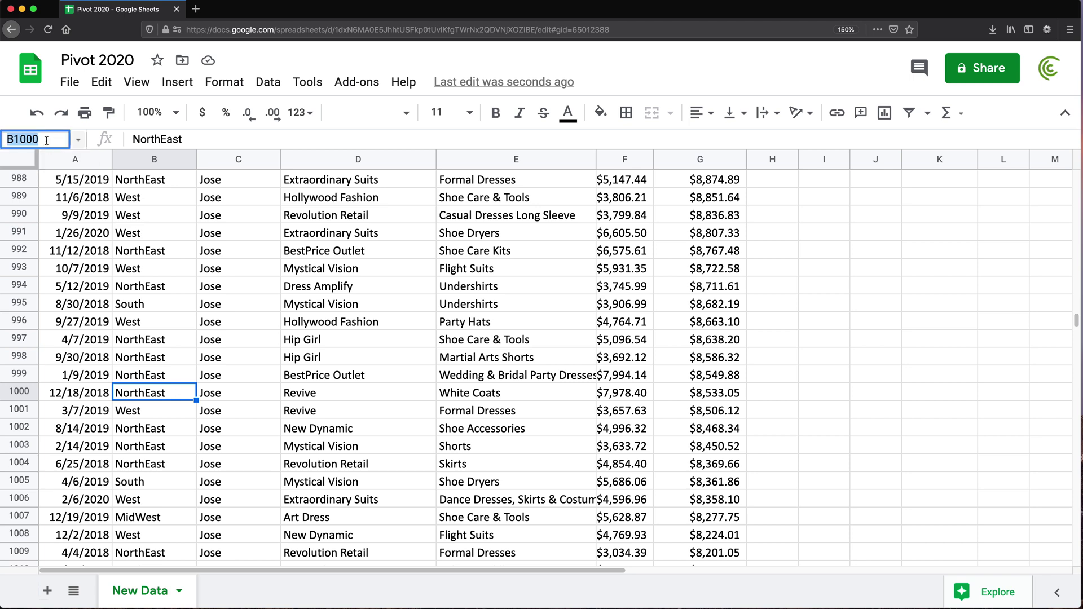
text(g2:g1000)
key(Return)
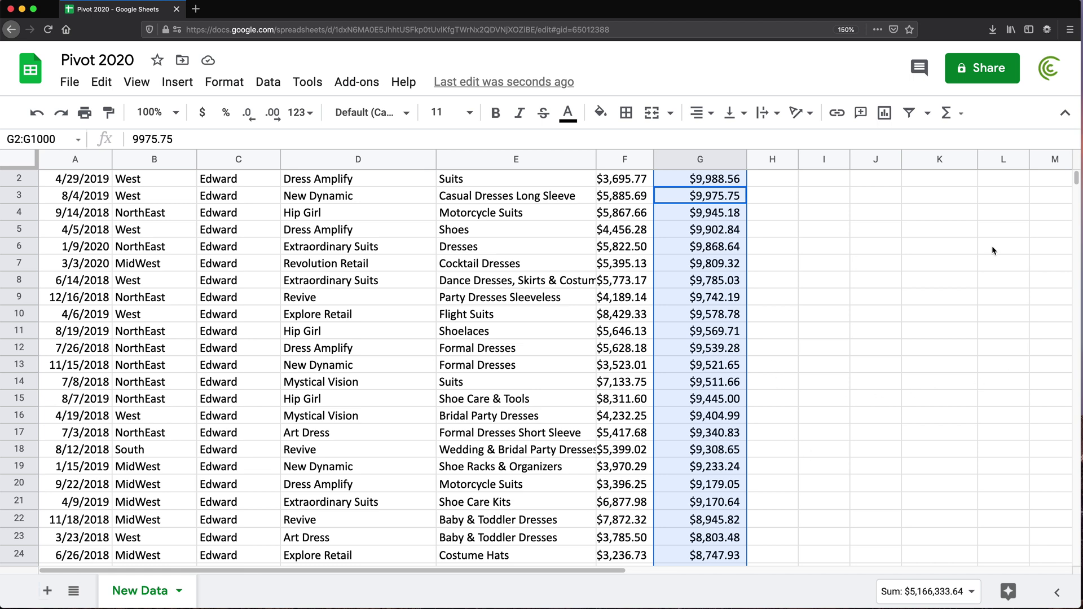
scroll(1077, 180, up, 1)
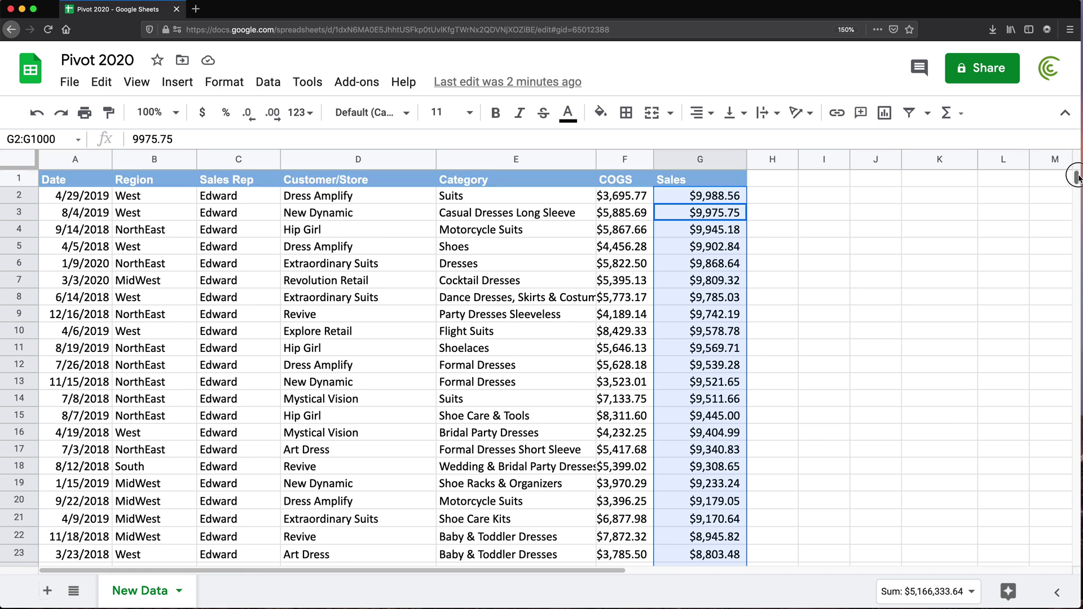
- Narrow the selection to G4:G15 via the Name Box, showing a $116,219.28 total
click(461, 217)
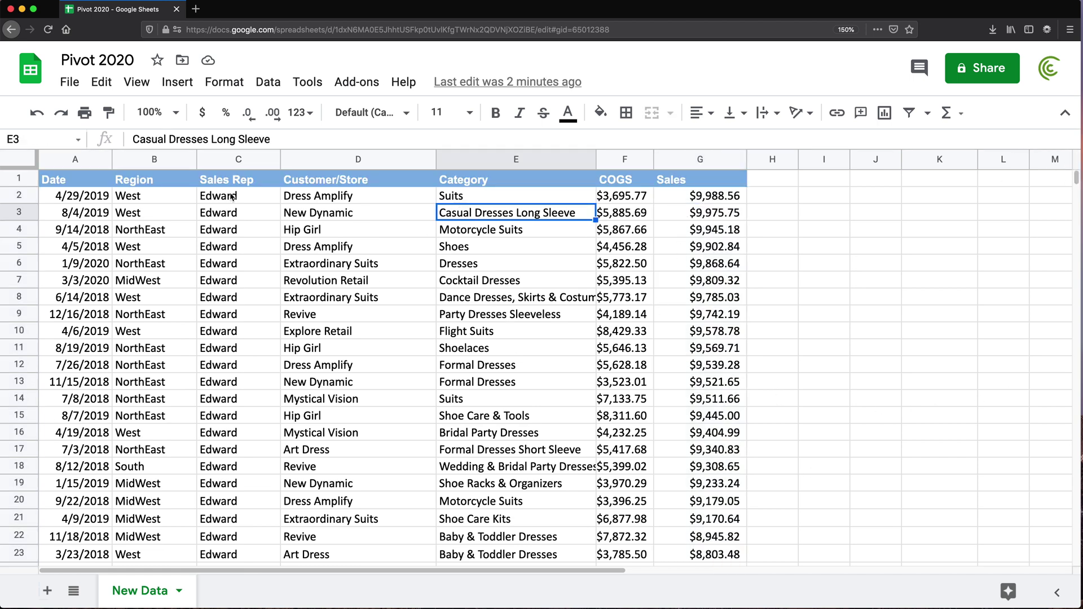
click(35, 138)
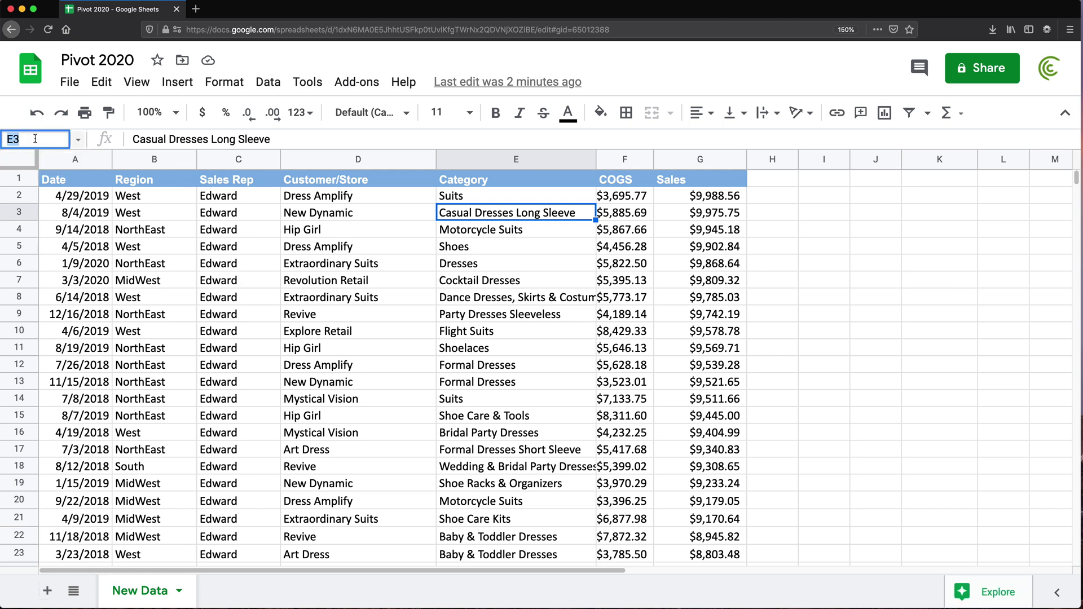
text(g4:g15)
key(Return)
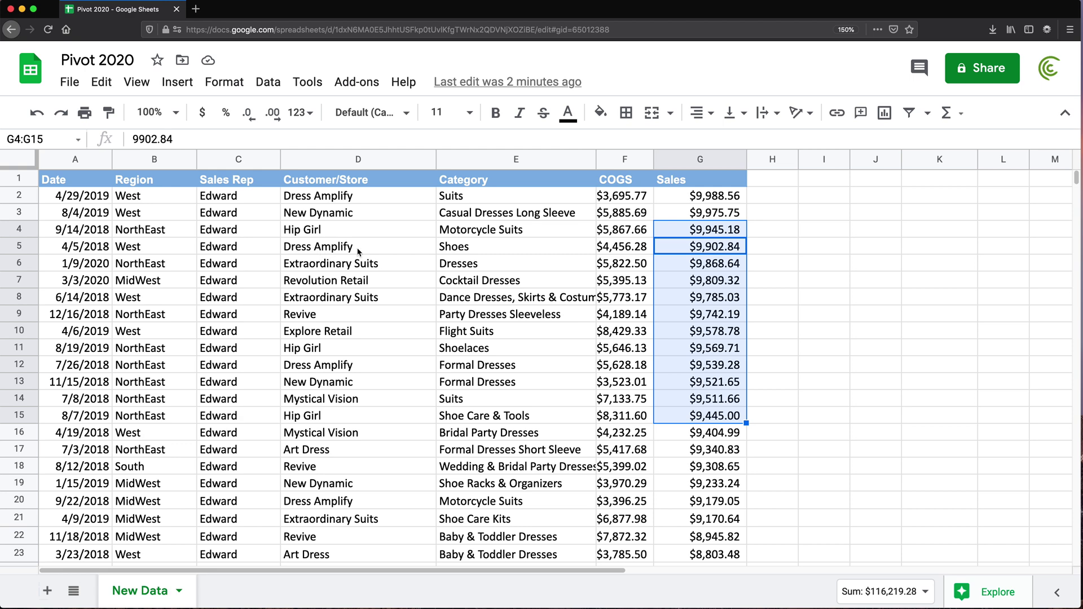
- Add a blank Sheet5, return to New Data, and jump to Sheet5!B7 from the Name Box
click(138, 203)
click(47, 591)
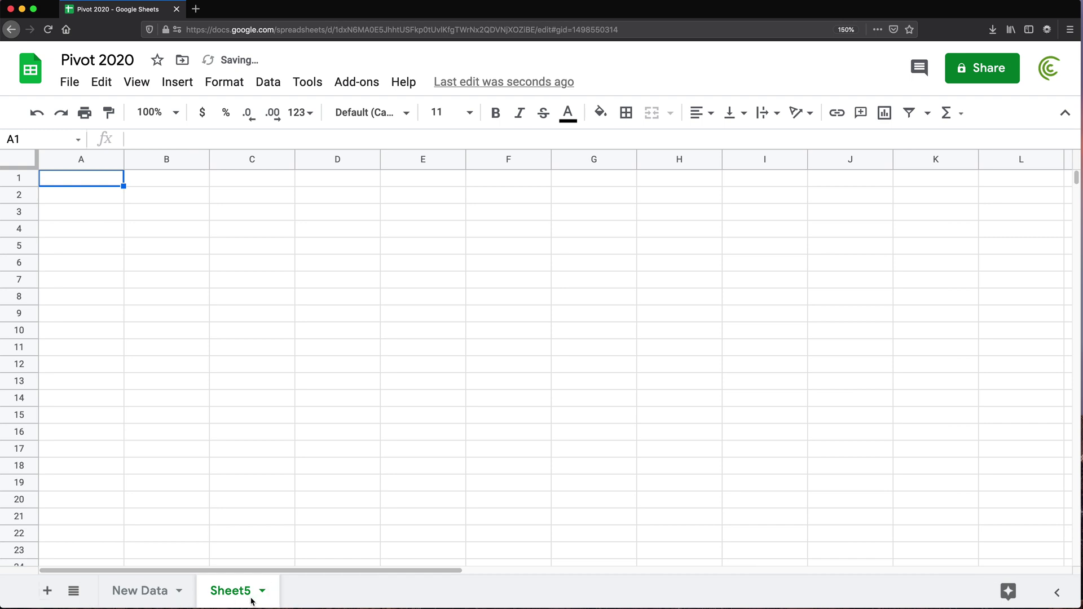
click(137, 590)
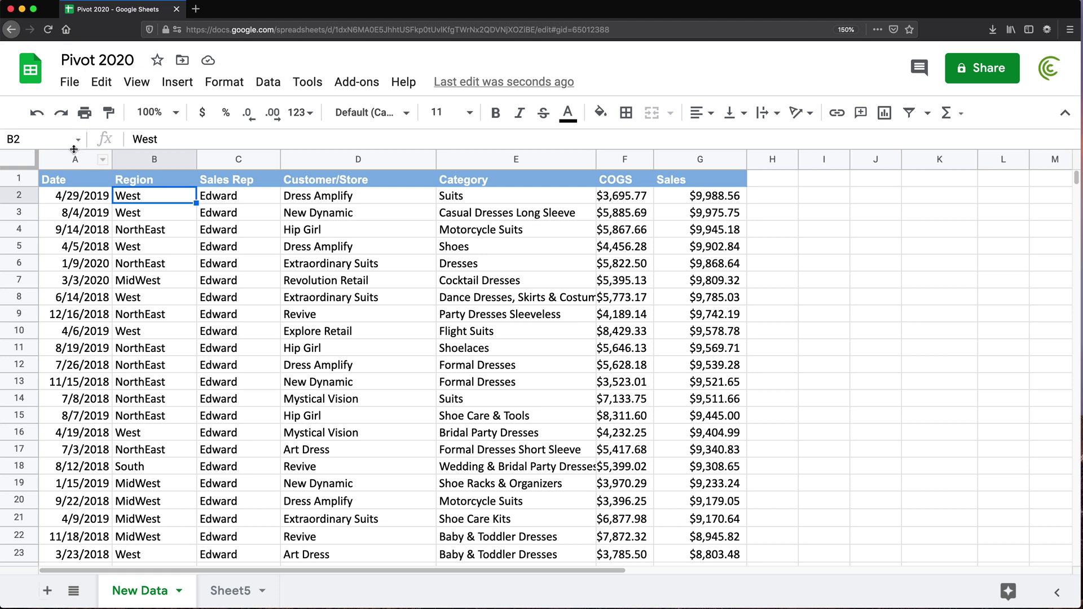
click(29, 139)
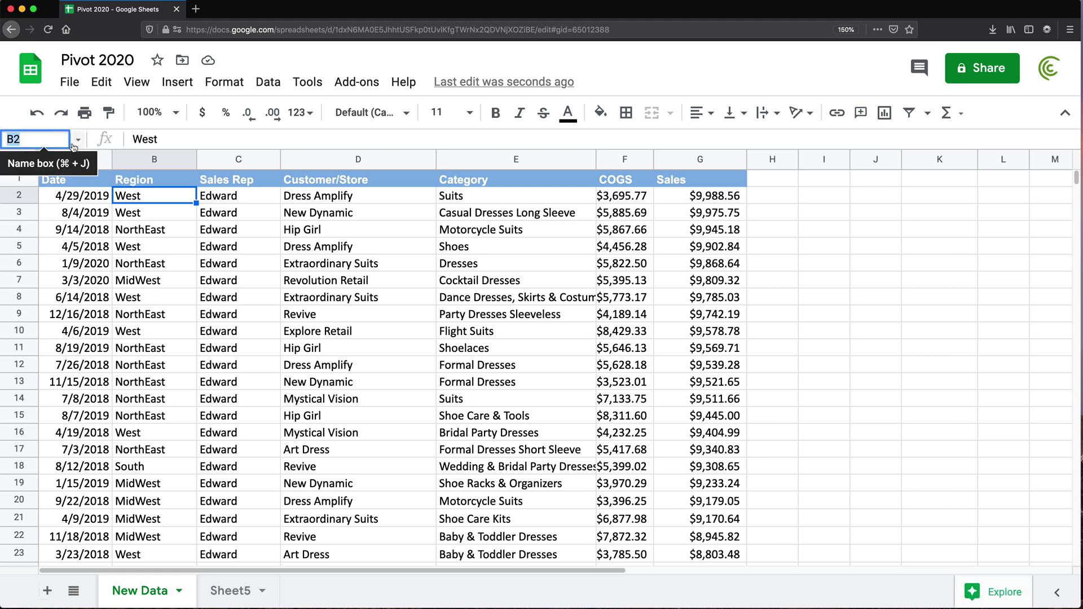
text(Sheet5)
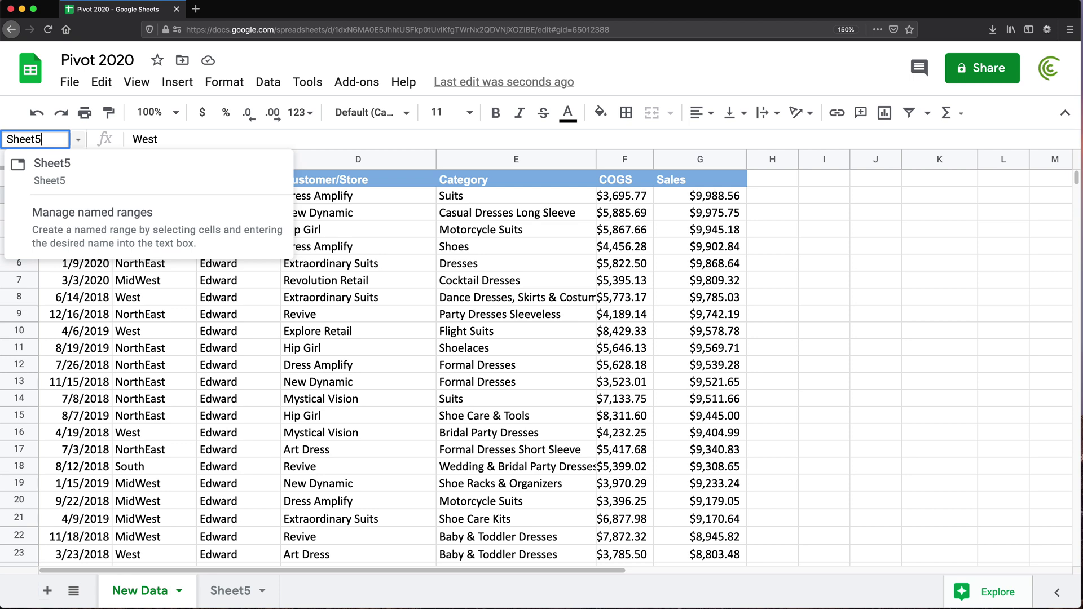
text(!)
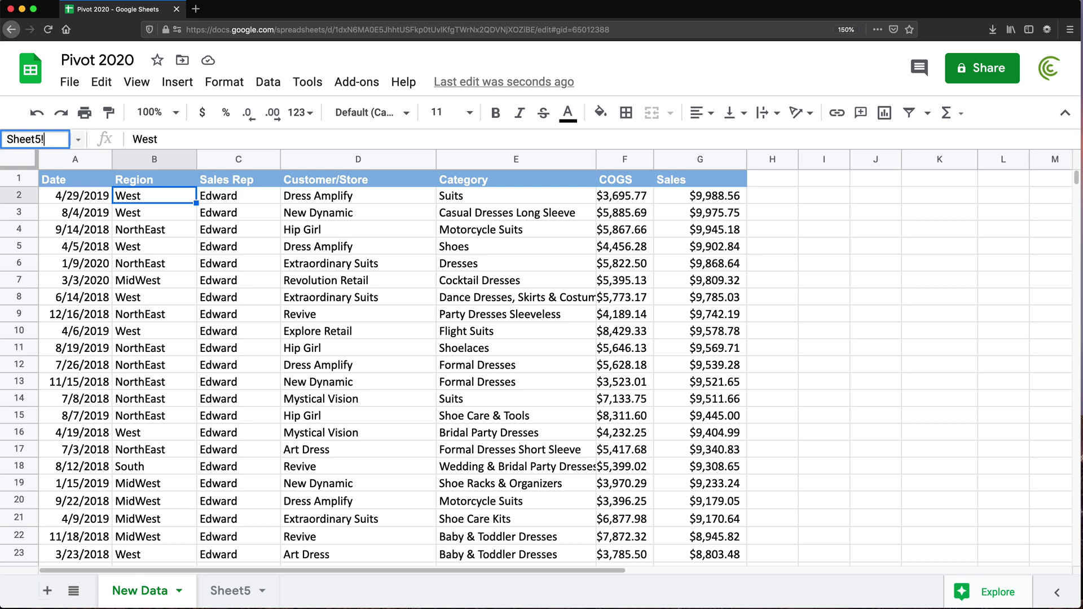
text(b7)
key(Return)
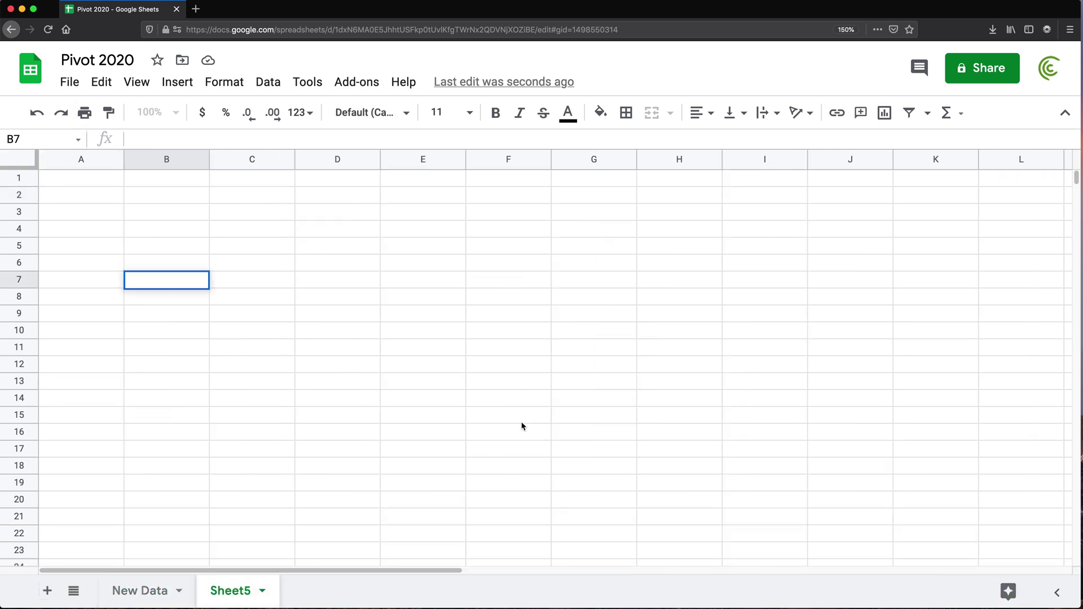
- Delete the Sheet5 tab and confirm, leaving only New Data
click(179, 271)
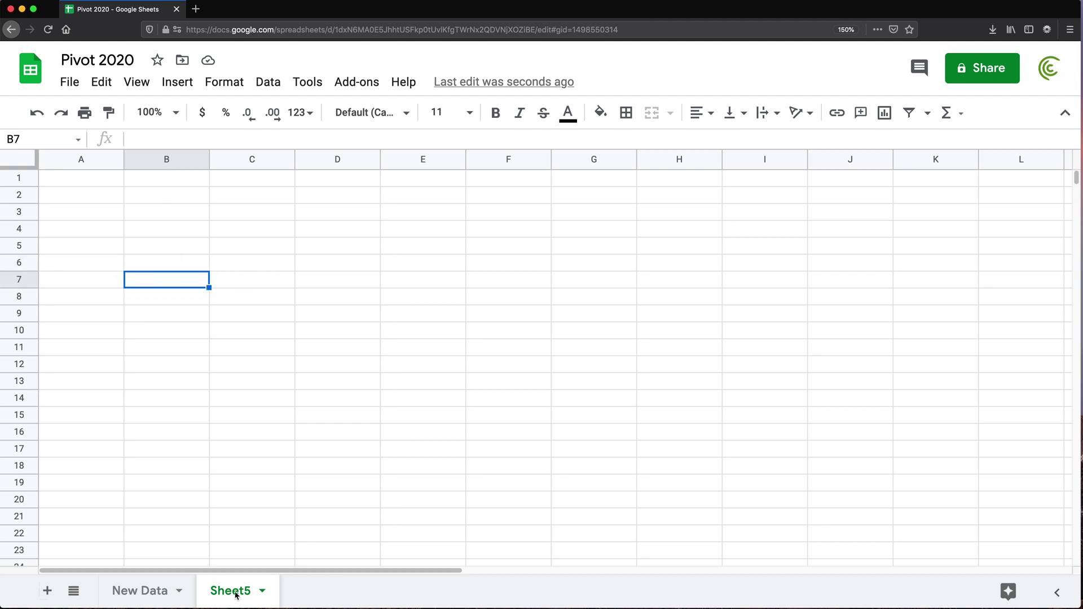
click(264, 593)
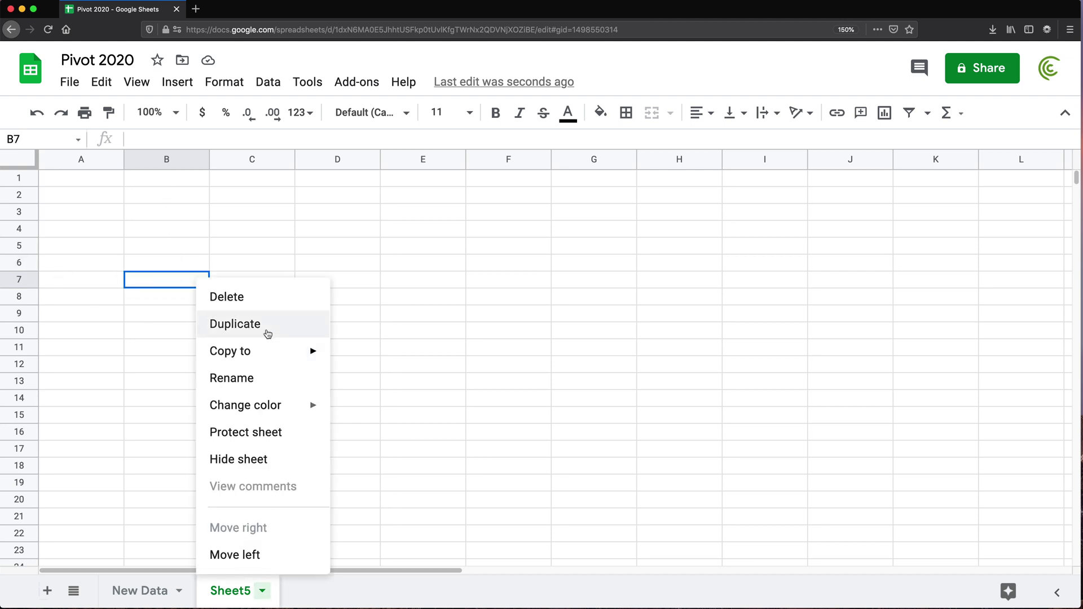
click(265, 298)
click(731, 357)
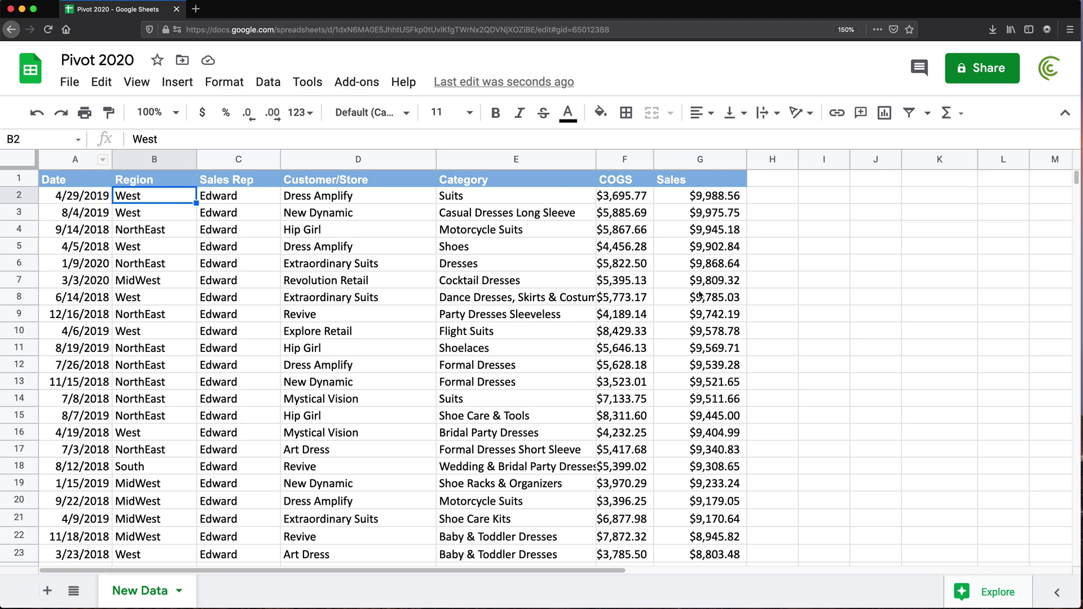
- Select the Sales values G2:G18 and name the range 'sales' in the Name Box
key(Down)
key(Down)
drag(715, 230, 723, 467)
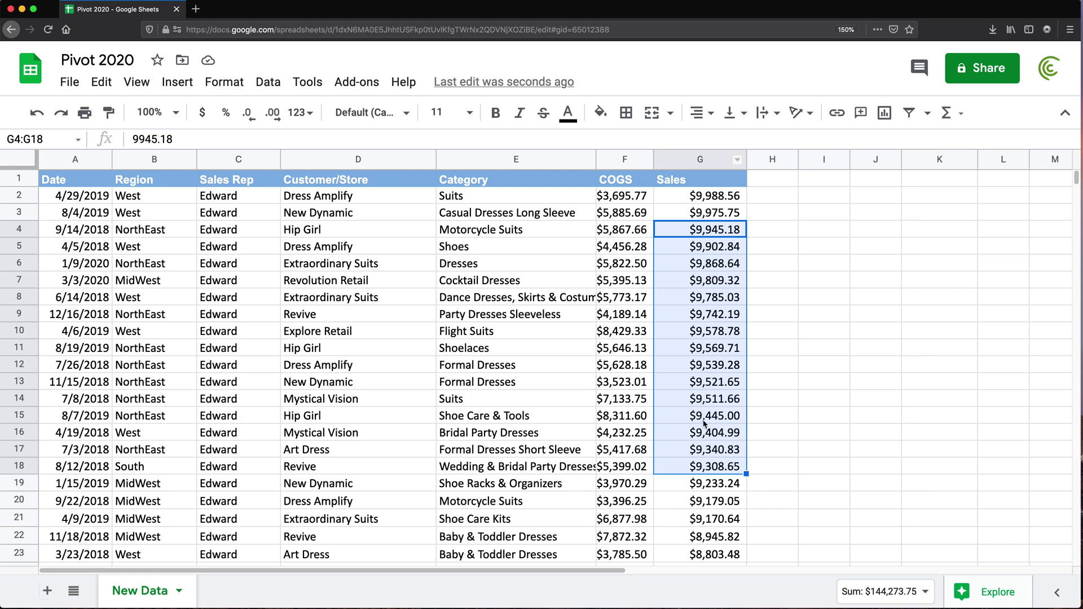
right_click(697, 269)
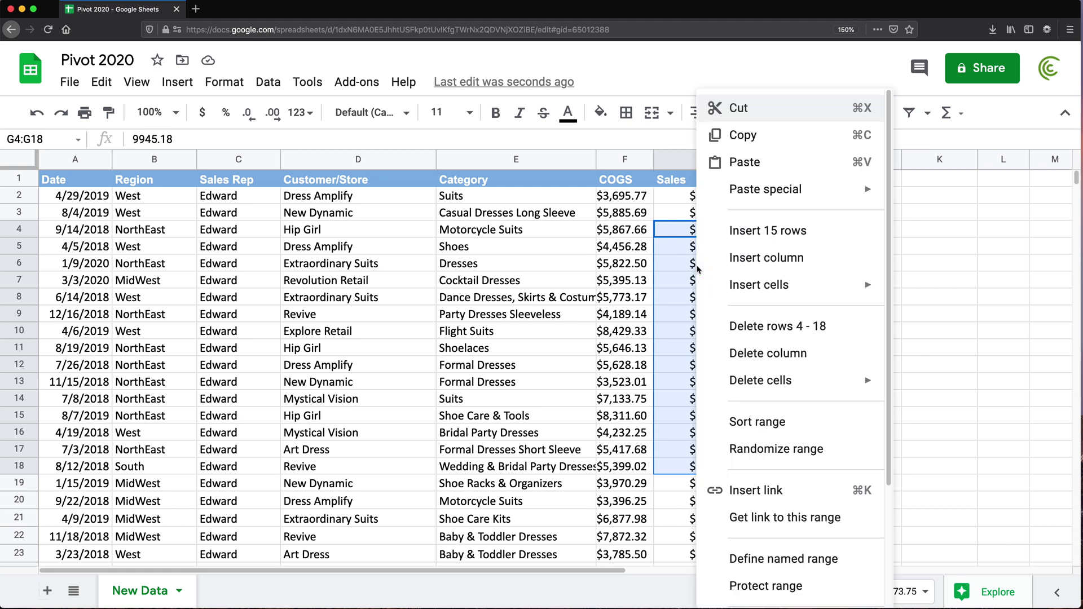
scroll(780, 523, down, 1)
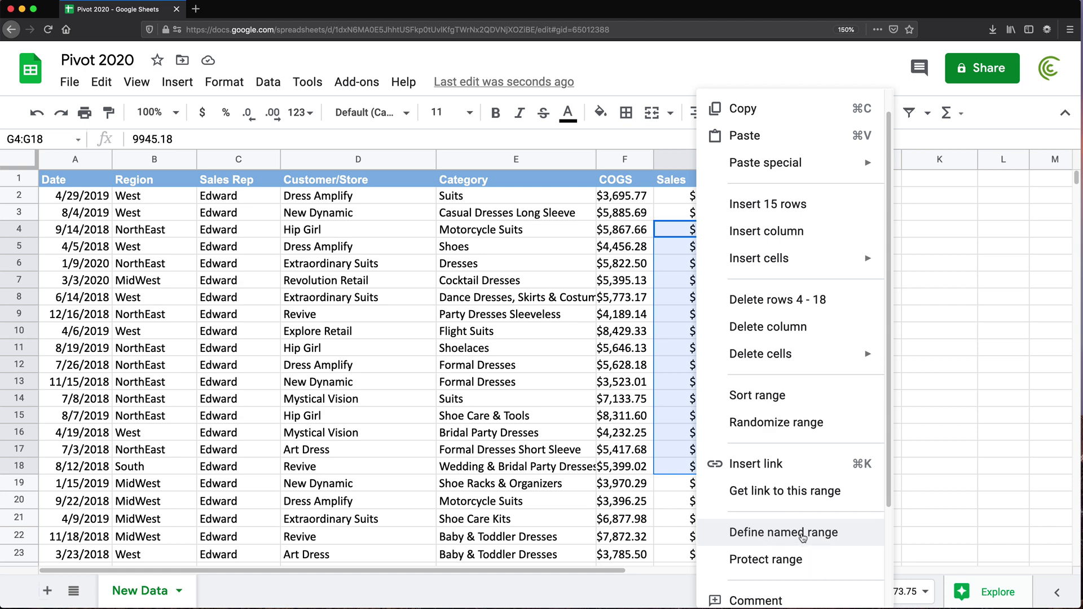
key(Escape)
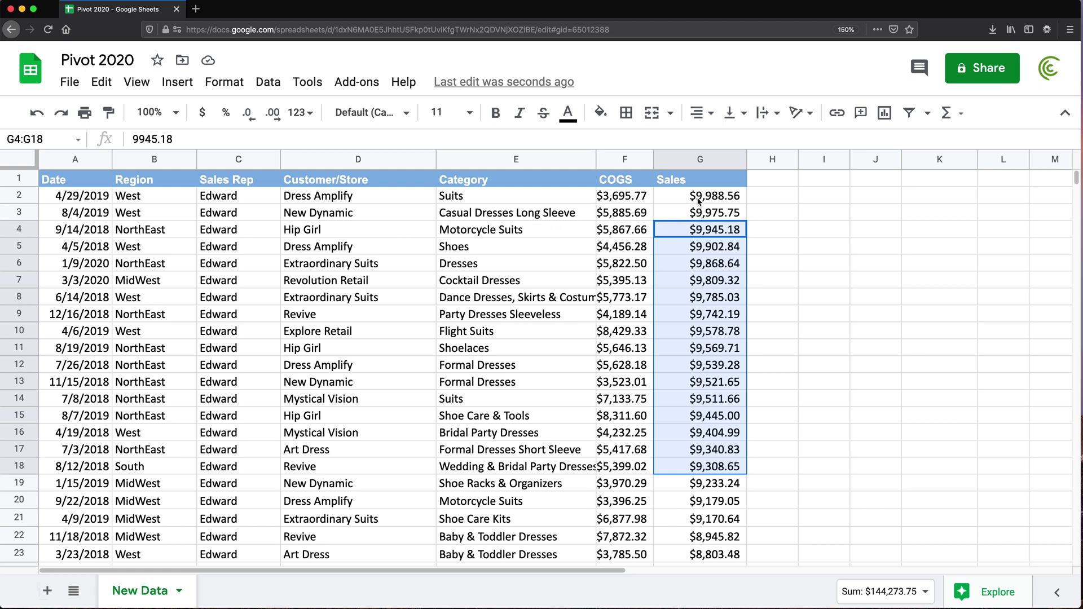
drag(698, 200, 701, 467)
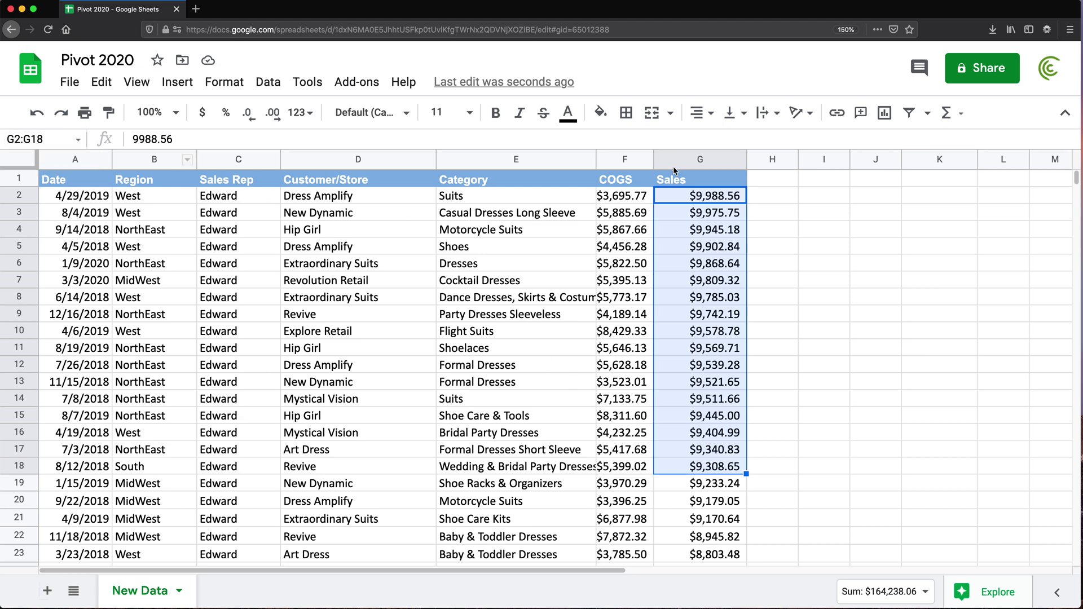
click(43, 141)
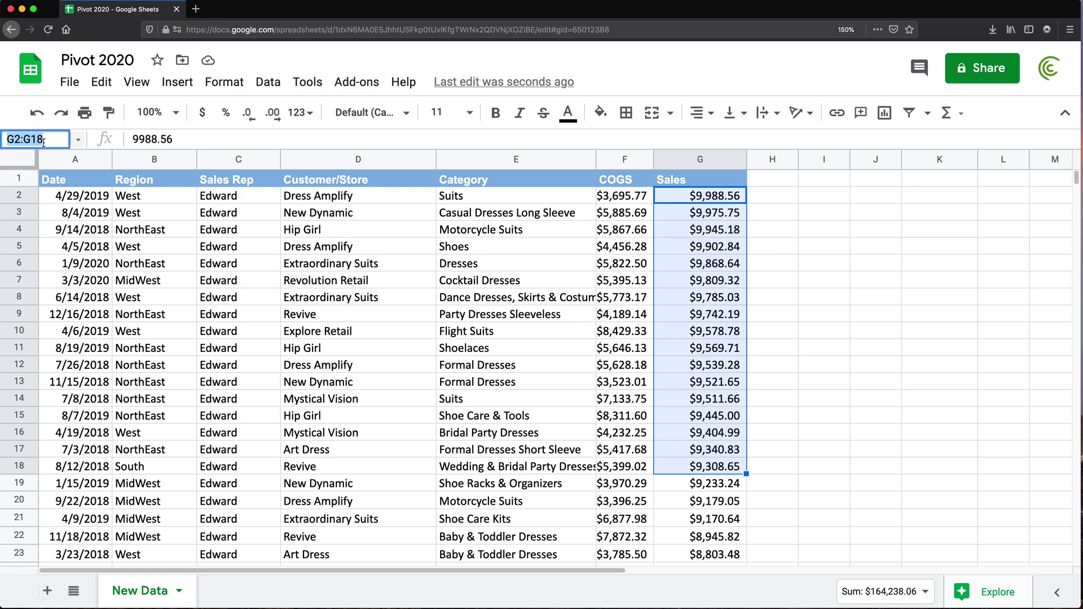
text(sales)
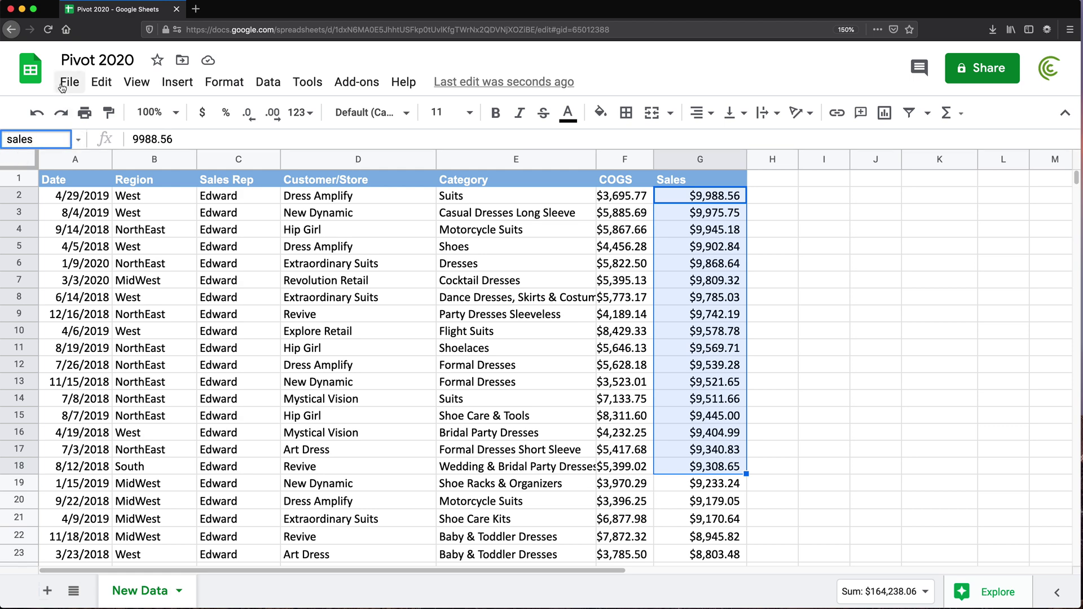
key(Return)
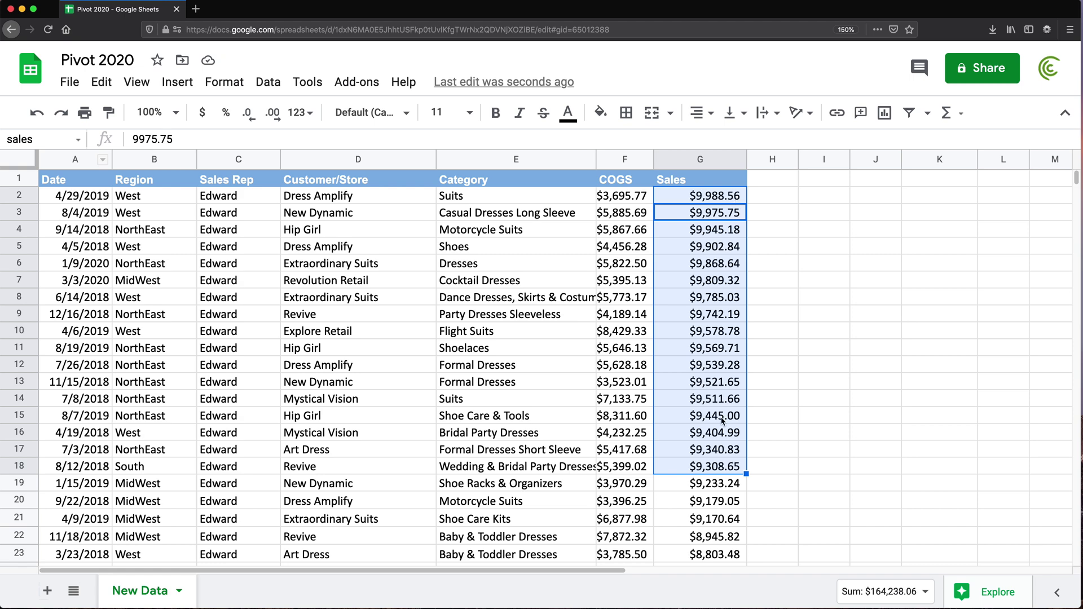
- Enter =SUM(sales) in I8 to verify $164,238.06, then clear the test formula
click(822, 297)
text(=)
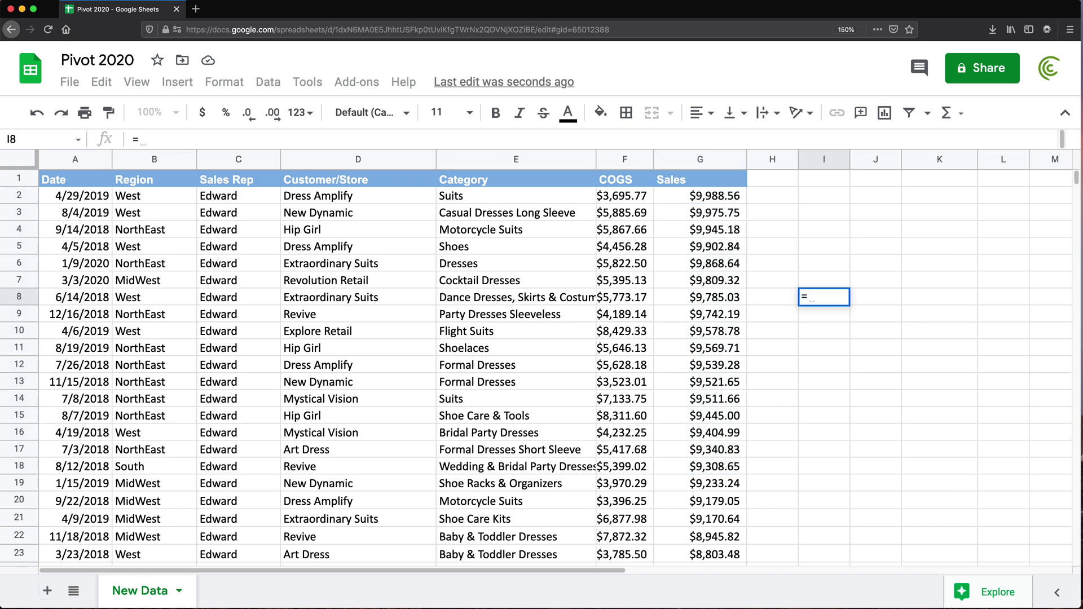
text(SUM(sales)
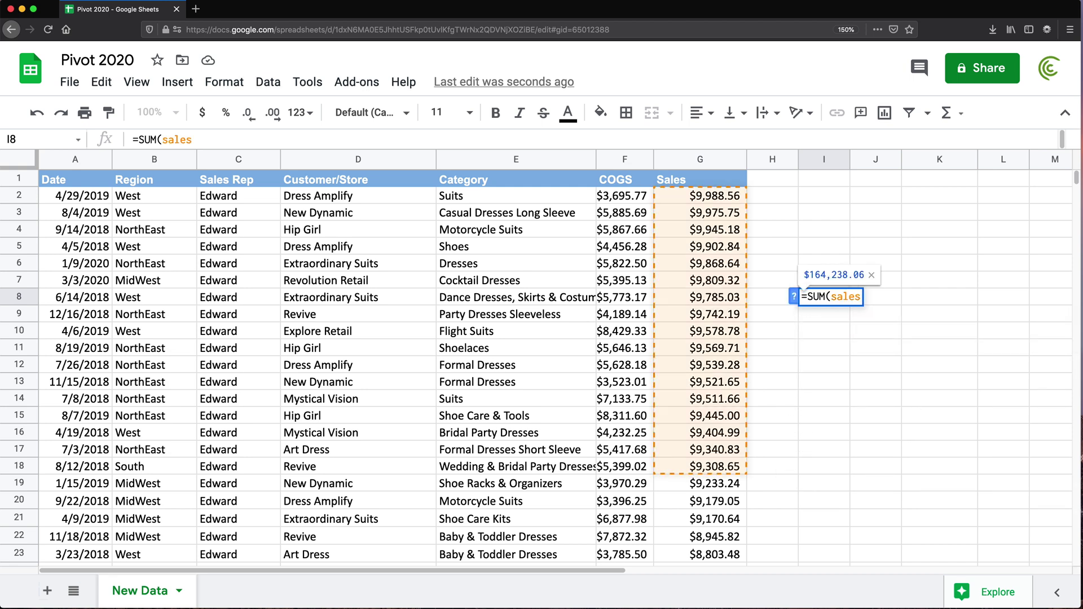
text())
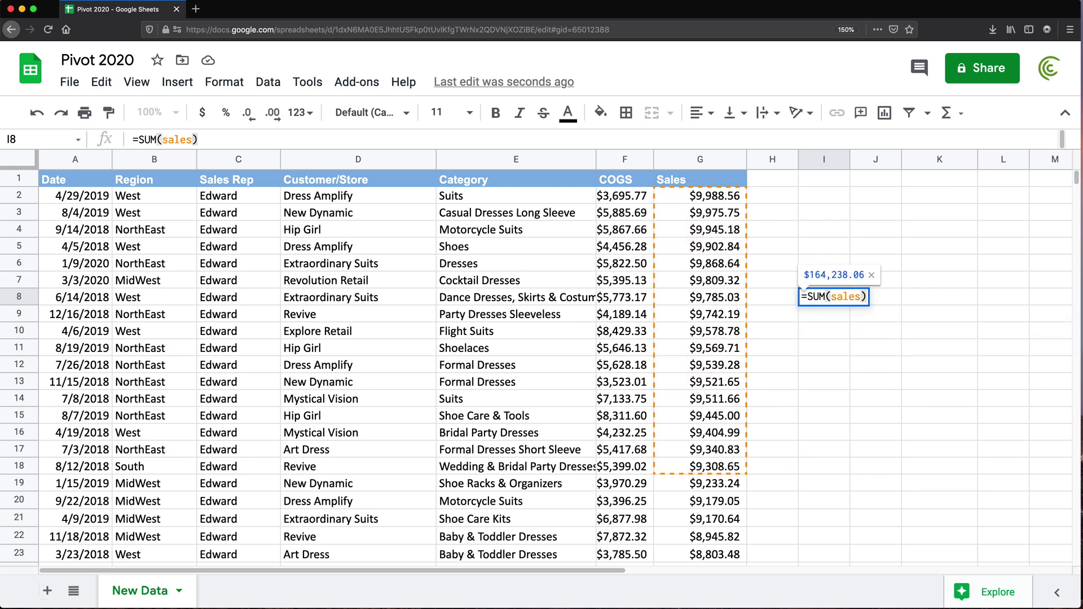
key(Return)
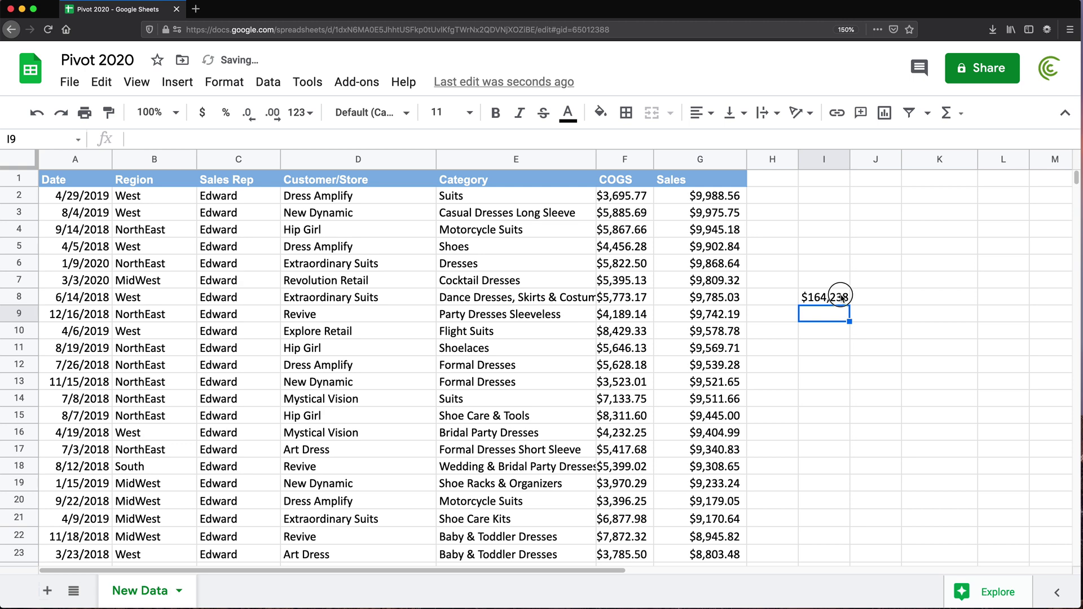
key(Up)
key(Return)
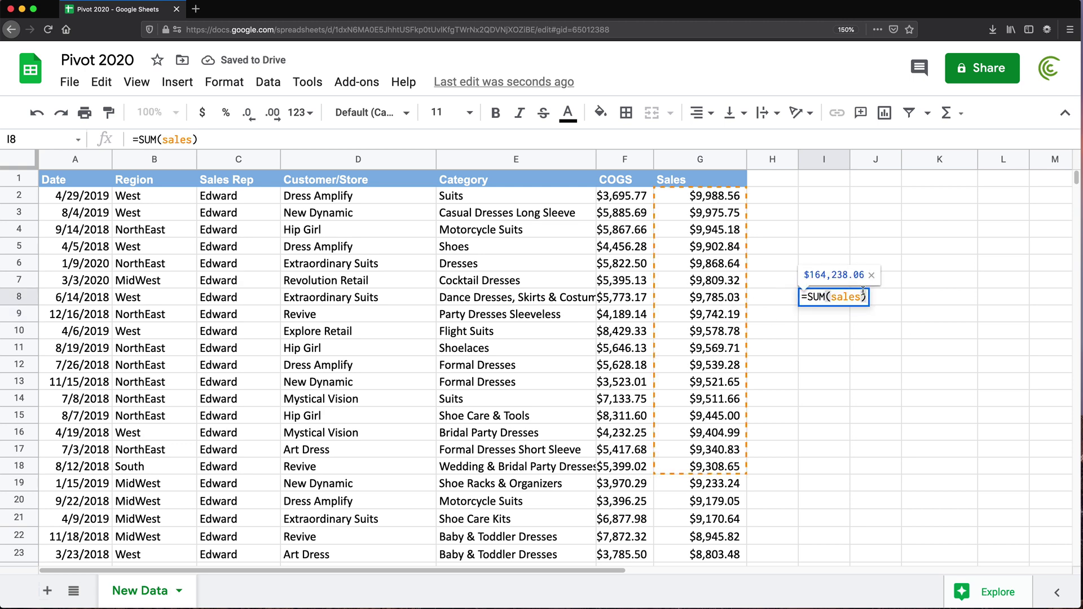
key(Return)
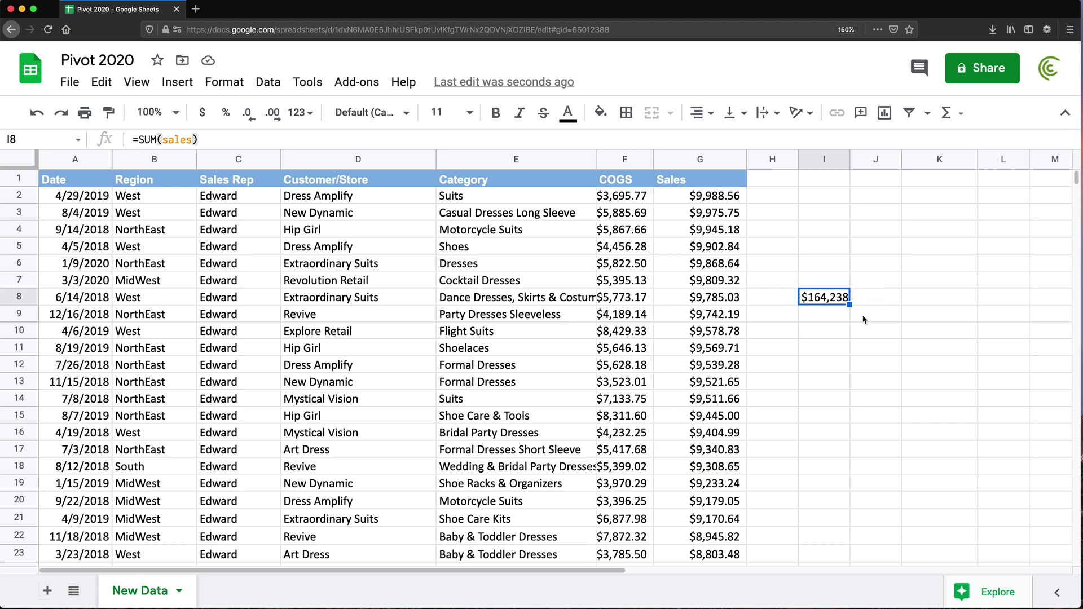
- From cell G5, jump to the sales named range by typing sales in the Name Box
click(699, 247)
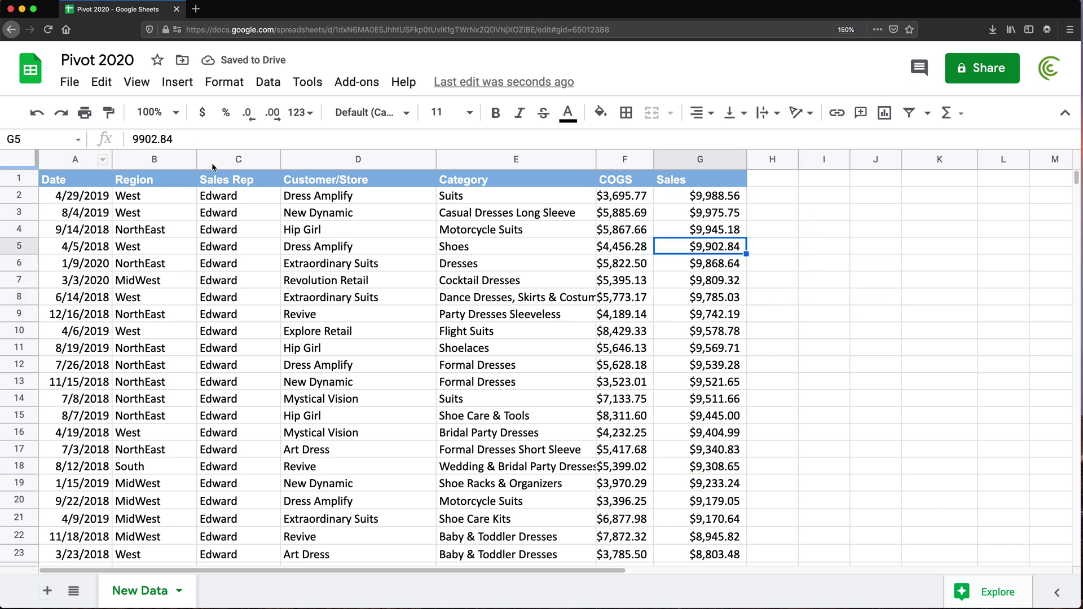
click(28, 138)
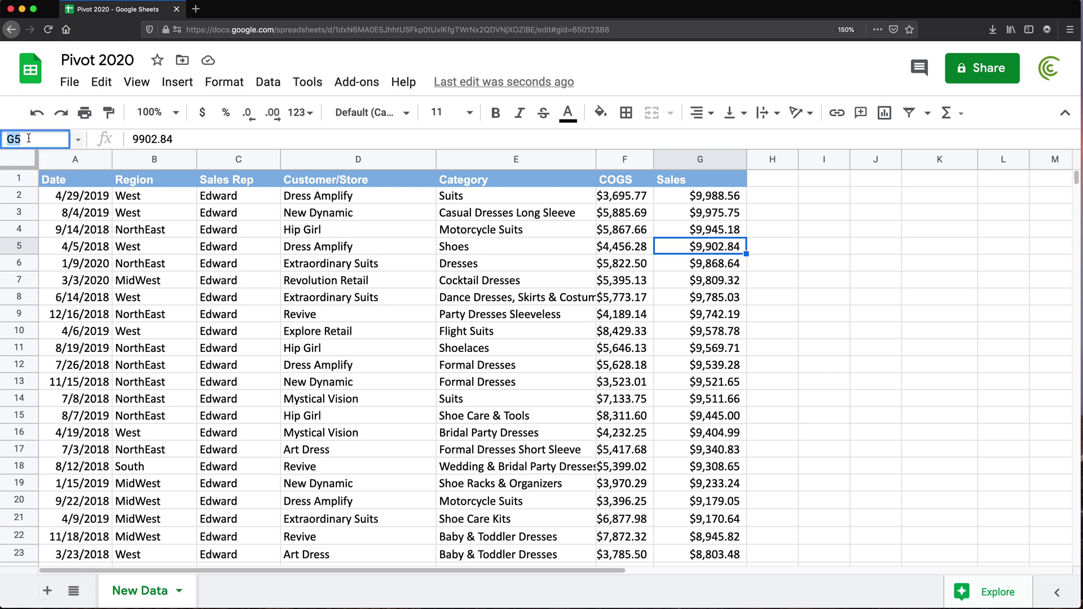
text(sales)
key(Return)
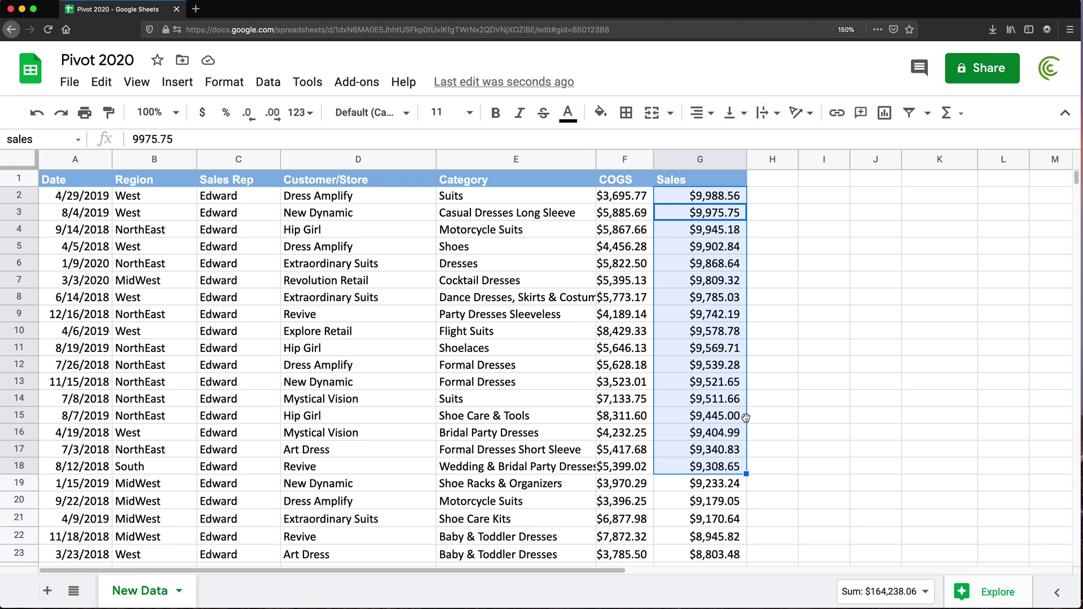
- Add blank Sheet6 and Sheet7, then jump from Sheet7 back to the sales range
click(47, 590)
click(47, 591)
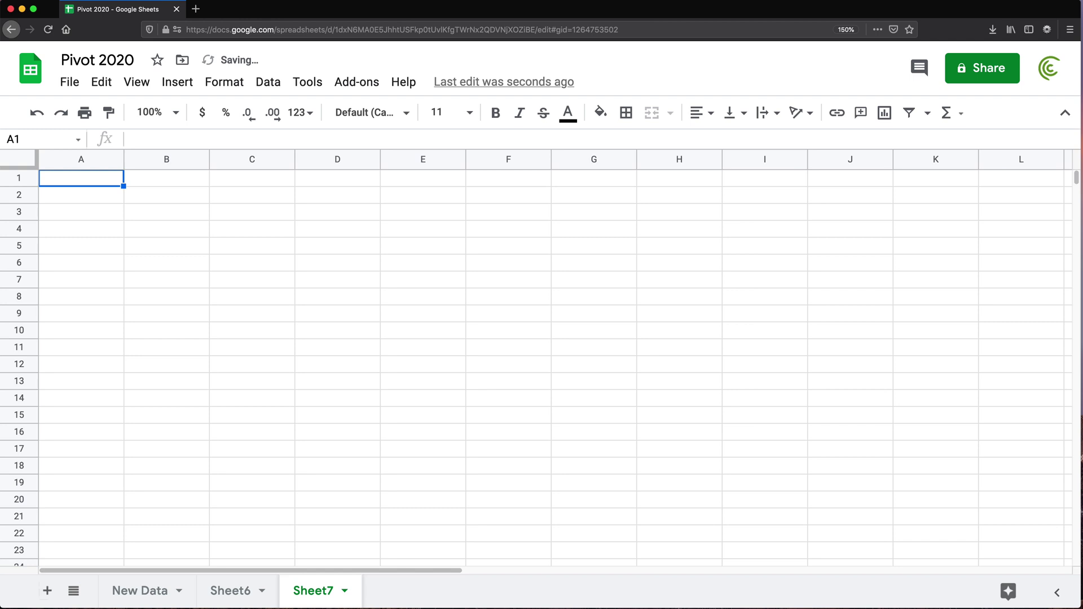
click(34, 138)
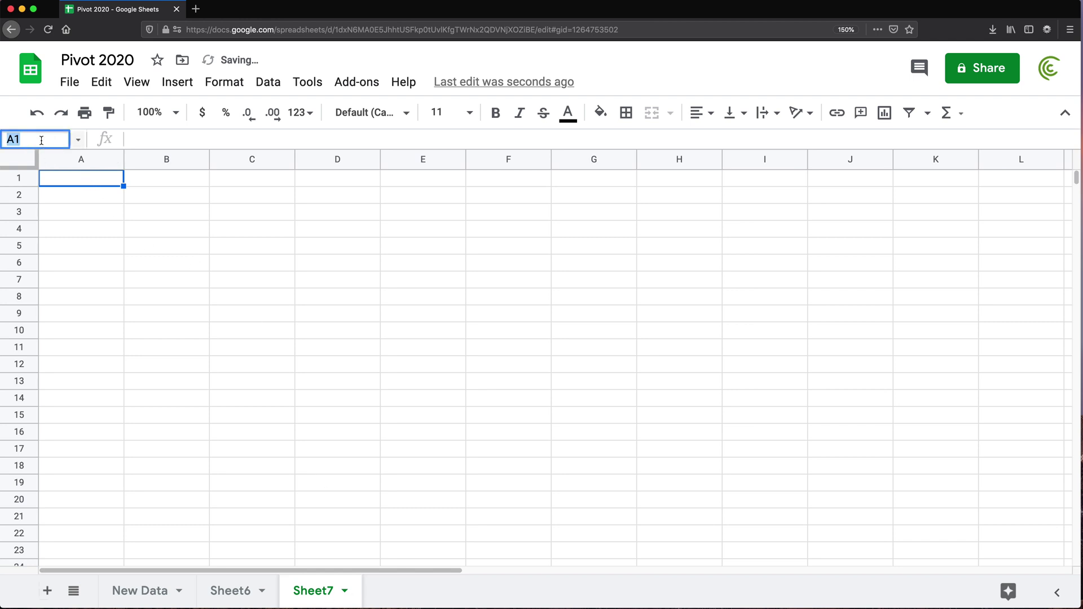
text(sales)
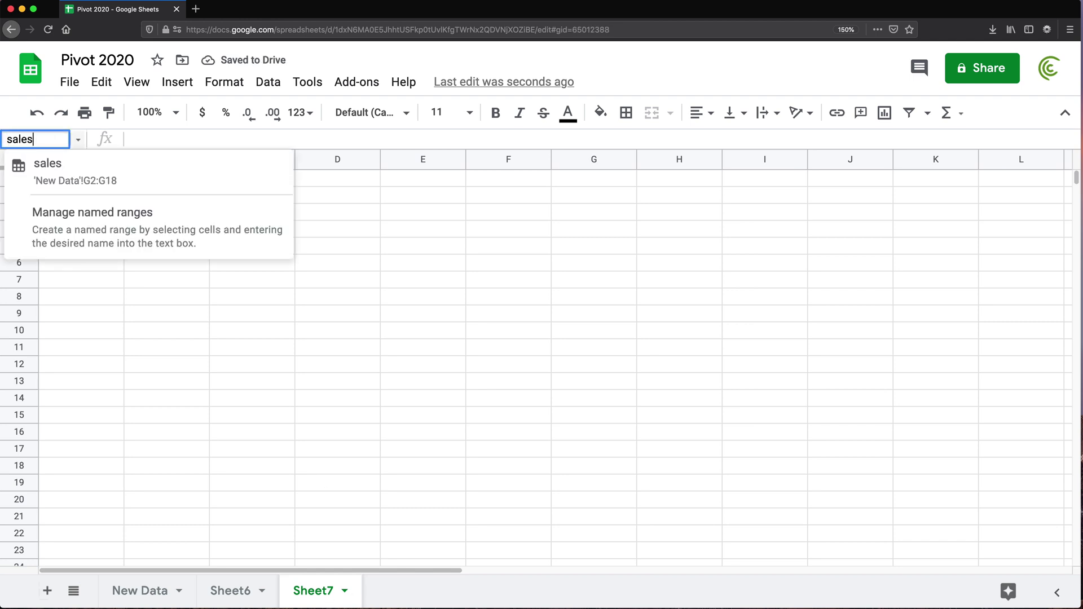
key(Return)
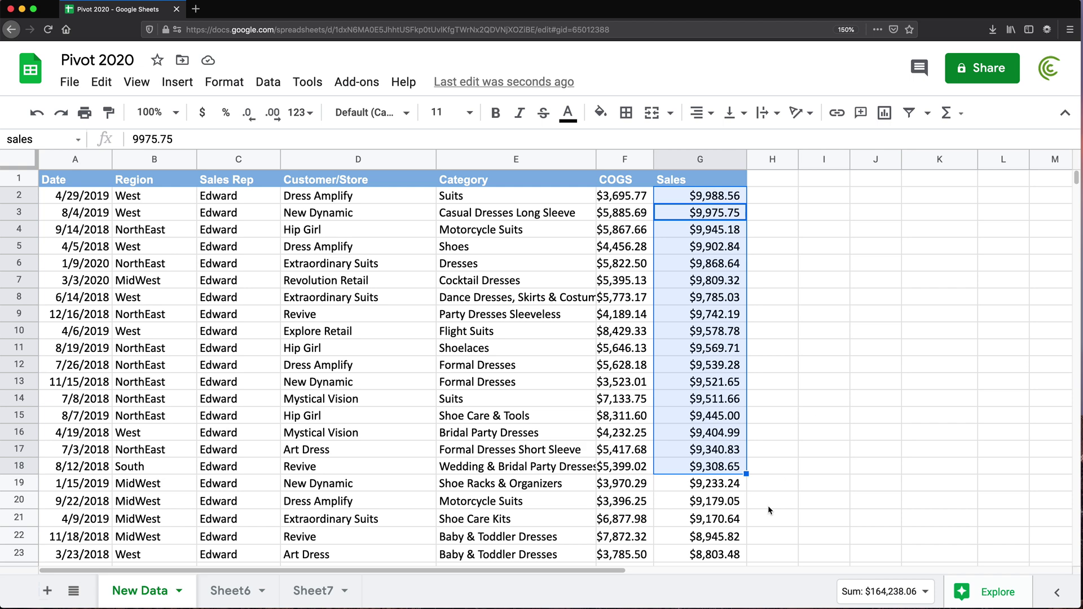
- Name the Sales Rep cells C2:C18 'reps', then select cell A7
drag(241, 198, 237, 466)
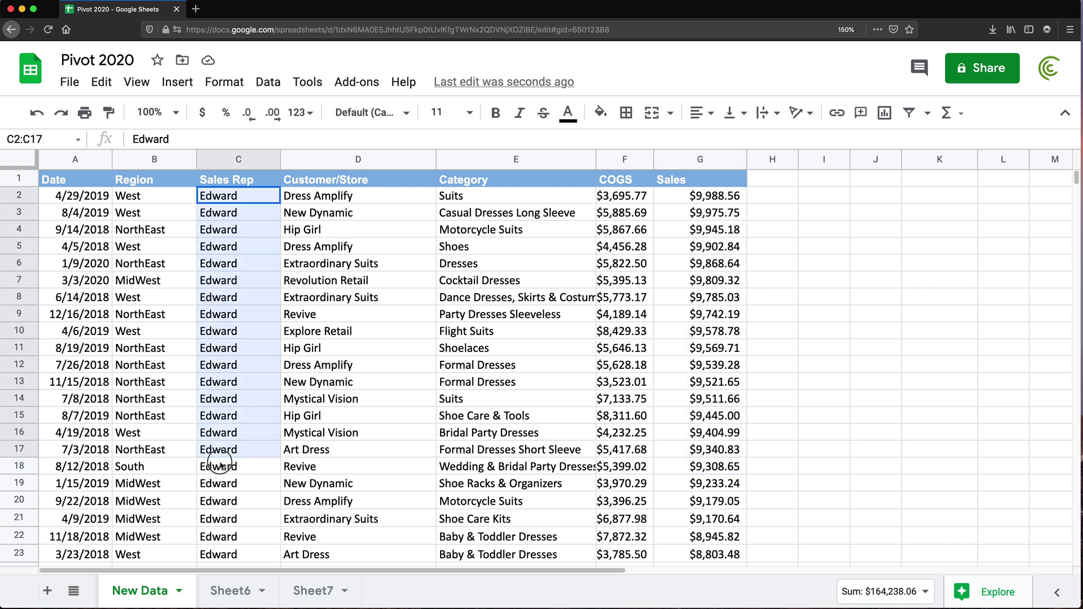
click(44, 140)
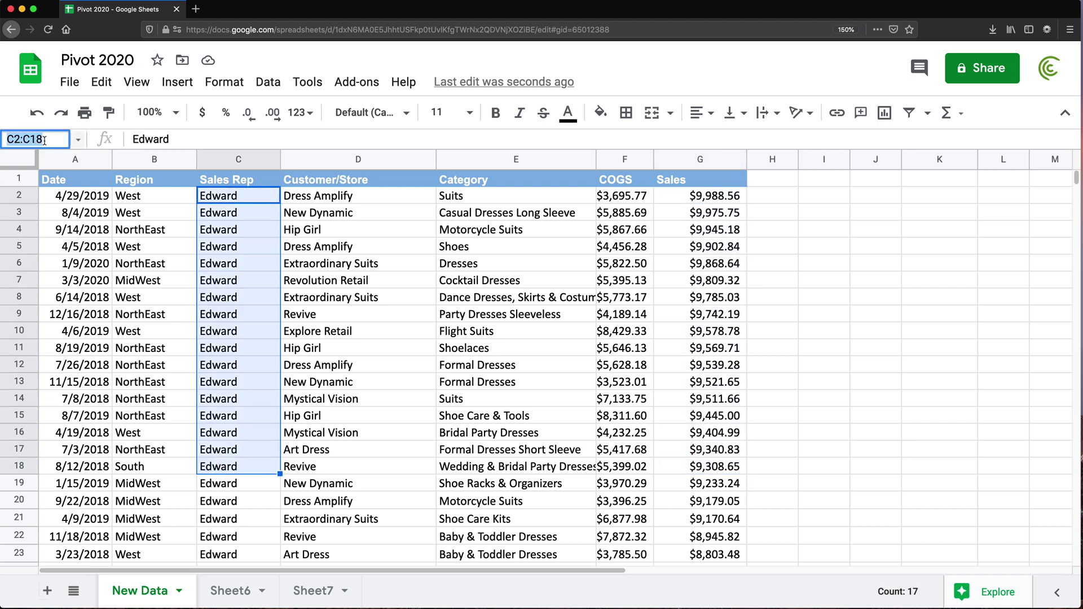
text(reps)
key(Return)
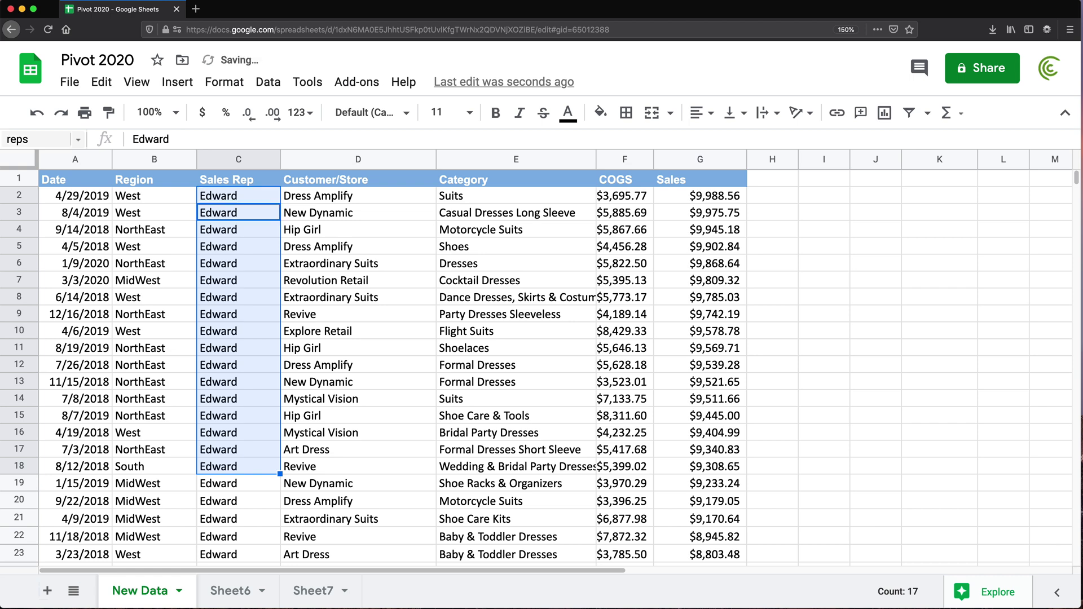
click(82, 280)
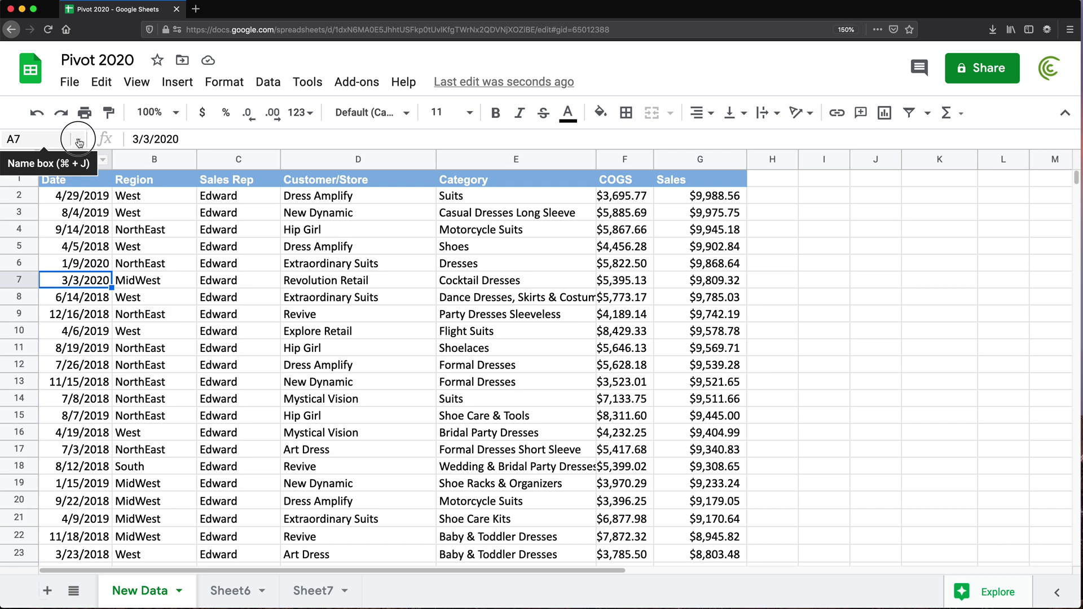
- Use the Name Box dropdown list to go to the reps range, then to the sales range
click(79, 143)
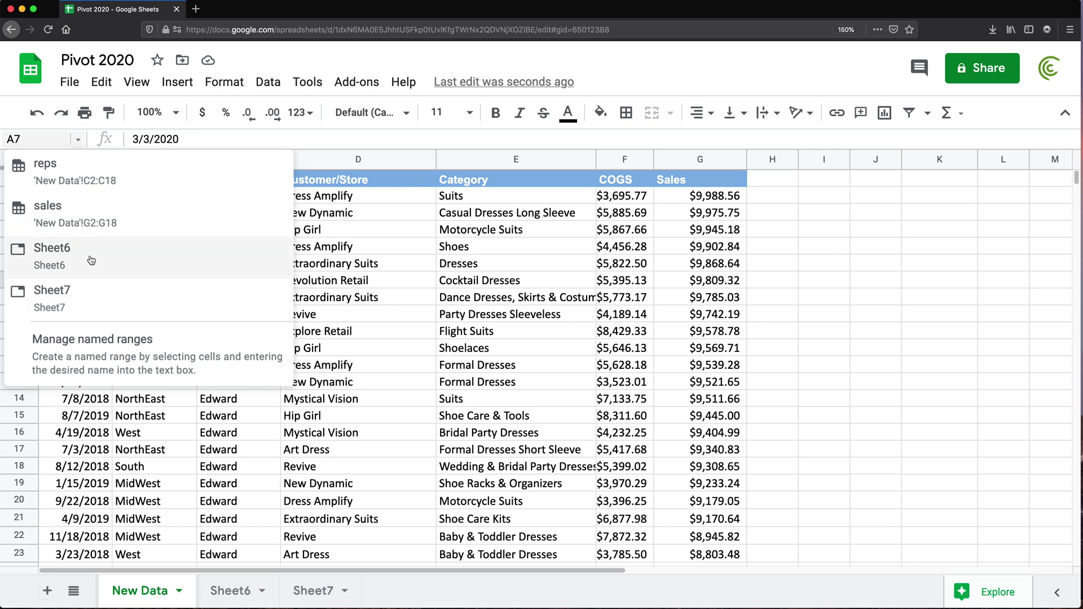
click(73, 177)
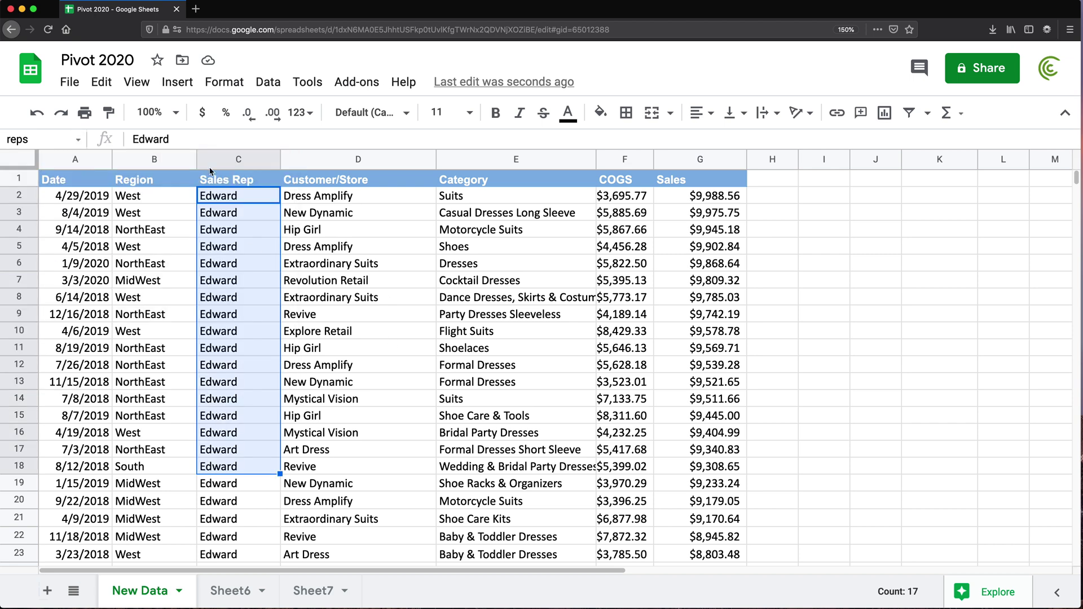
click(78, 139)
click(70, 224)
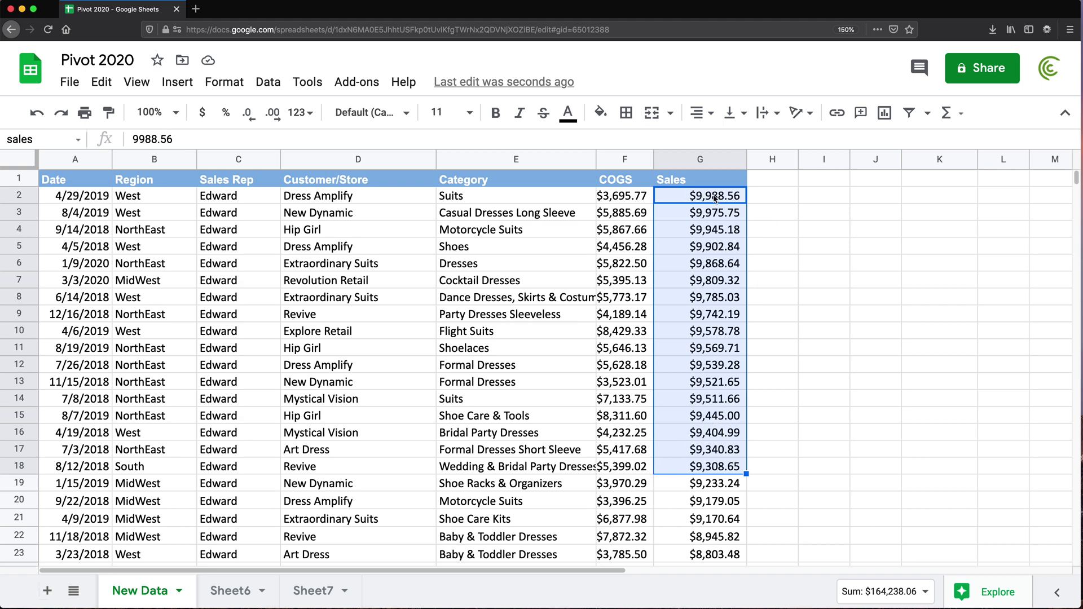
- Select G2:G23 and enter 'sales' in the Name Box, which returns to G2:G18; list the named ranges
drag(714, 198, 706, 551)
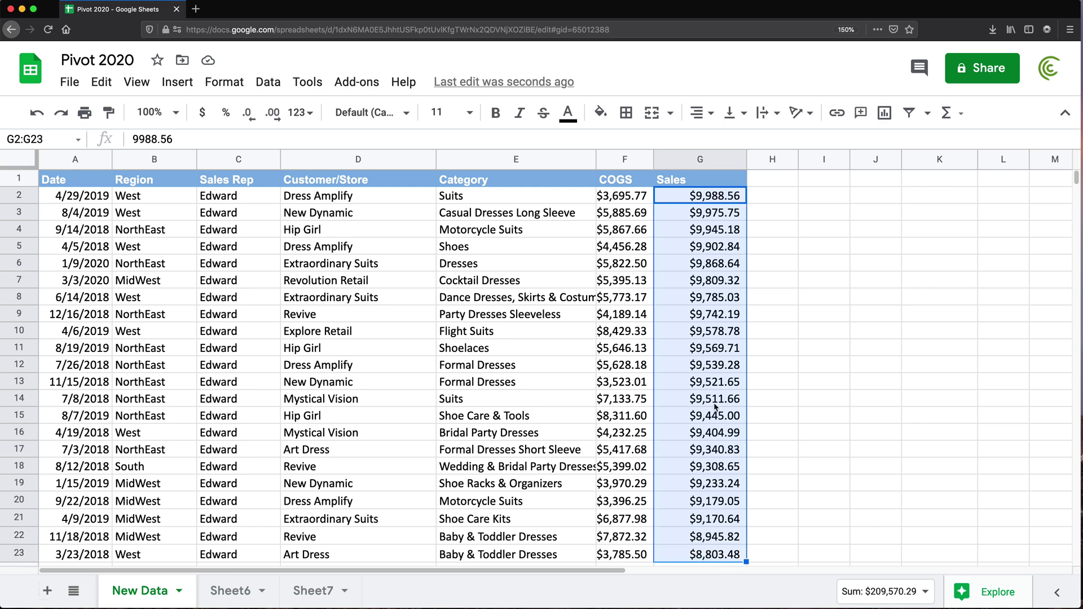
click(40, 140)
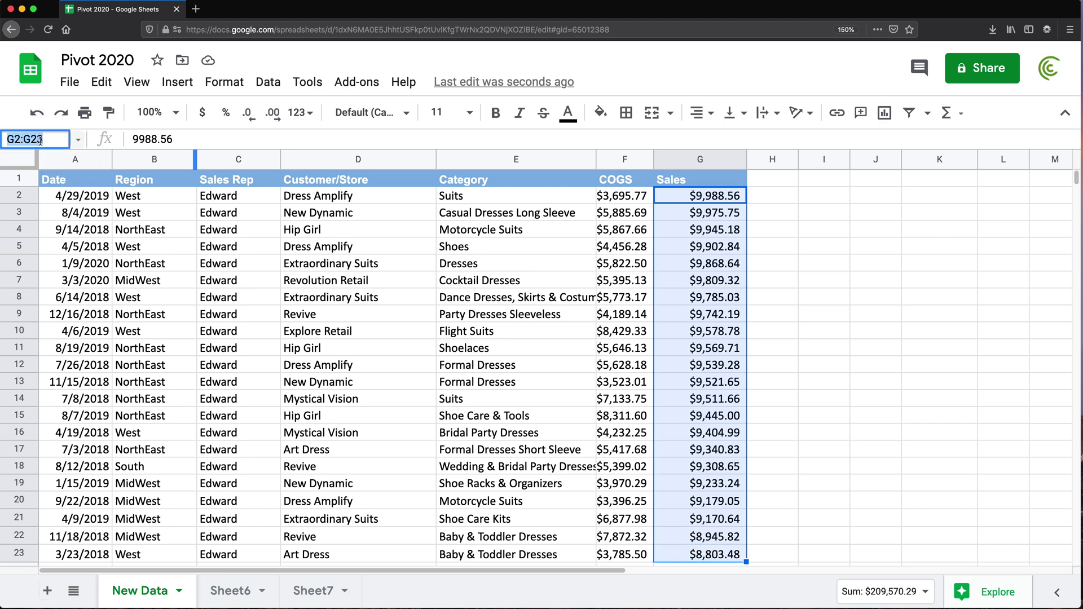
text(sales)
key(Return)
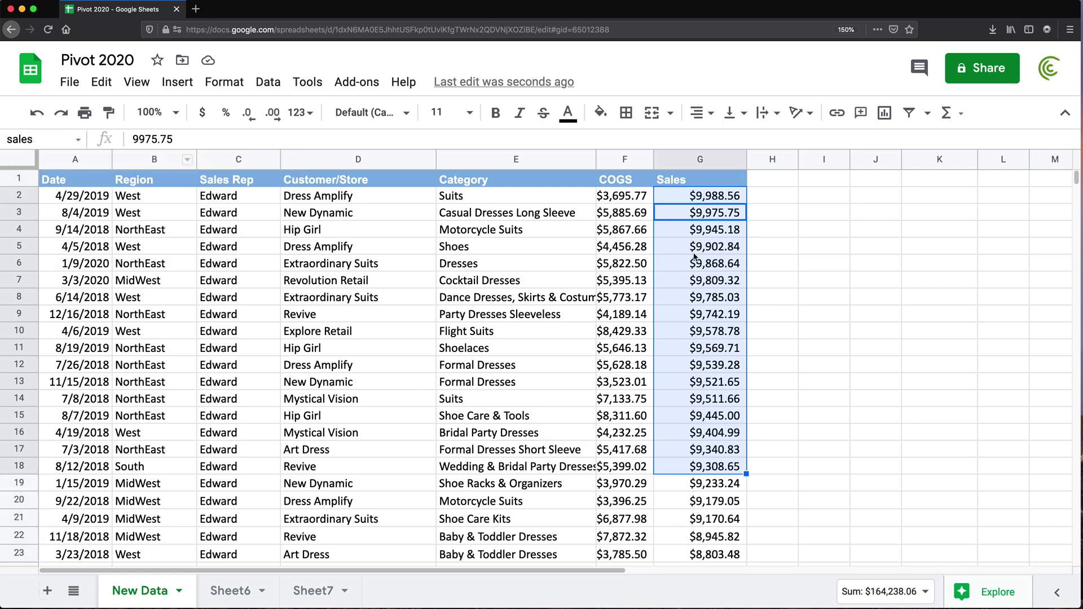
click(78, 140)
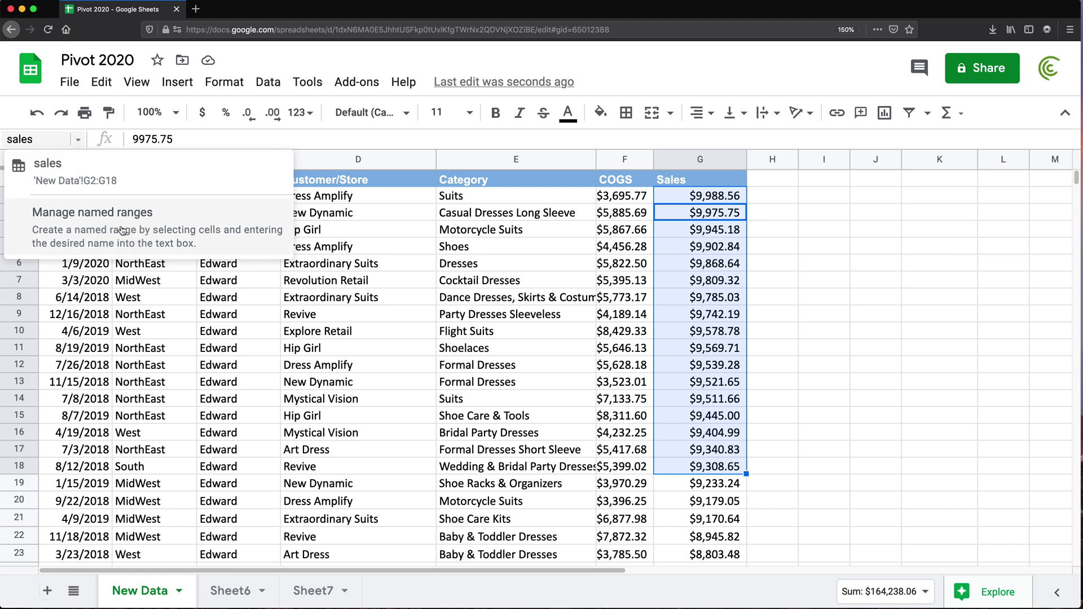
- In the Named ranges panel, change the sales reference to end at row 23 ('New Data'!G2:G23)
click(122, 230)
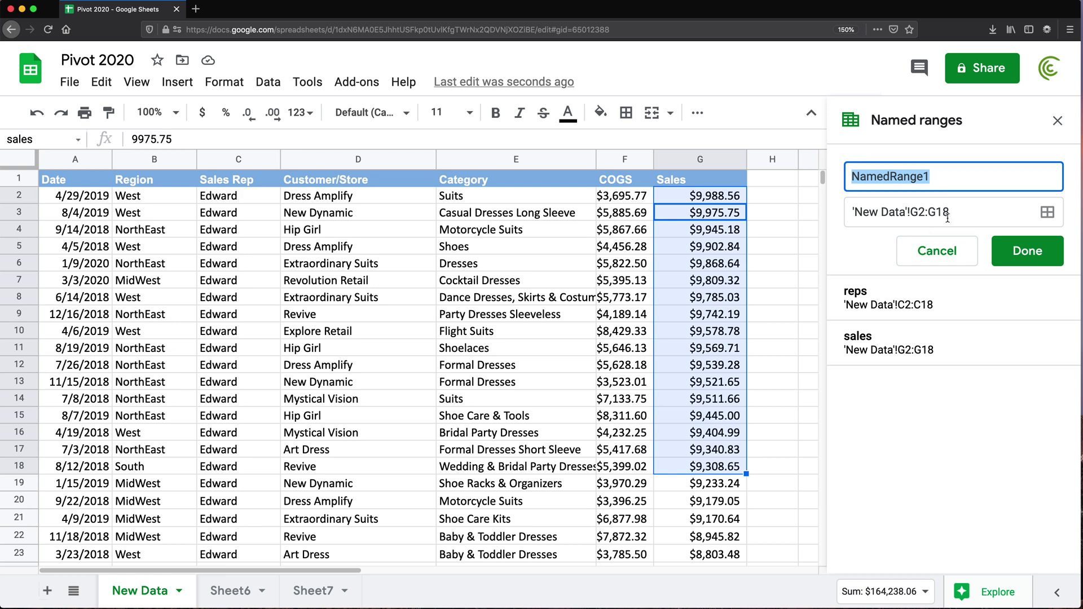
drag(941, 215, 979, 214)
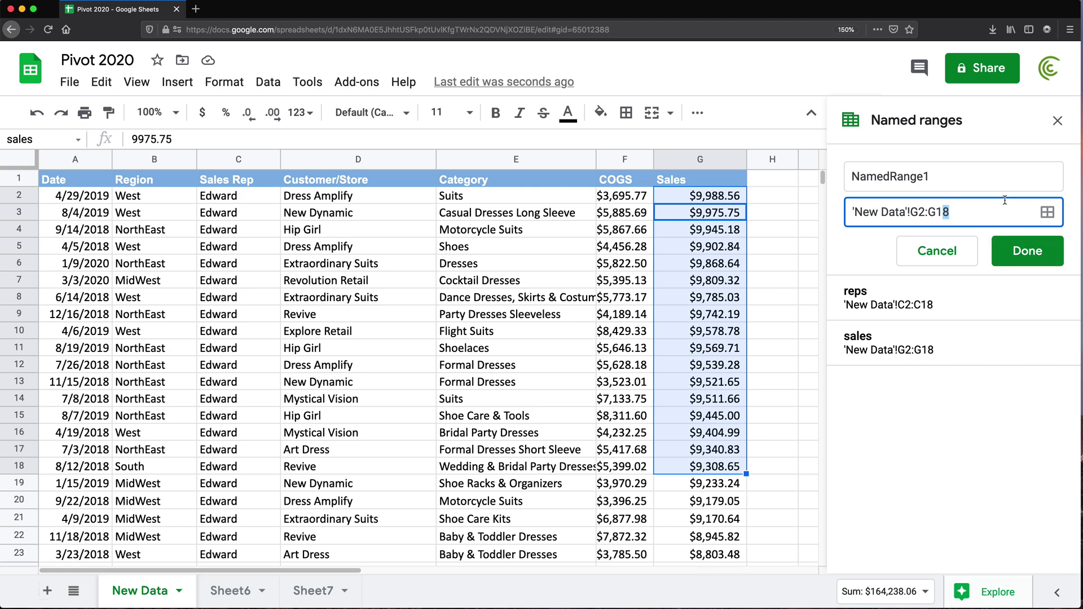
key(BackSpace)
key(BackSpace)
text(23)
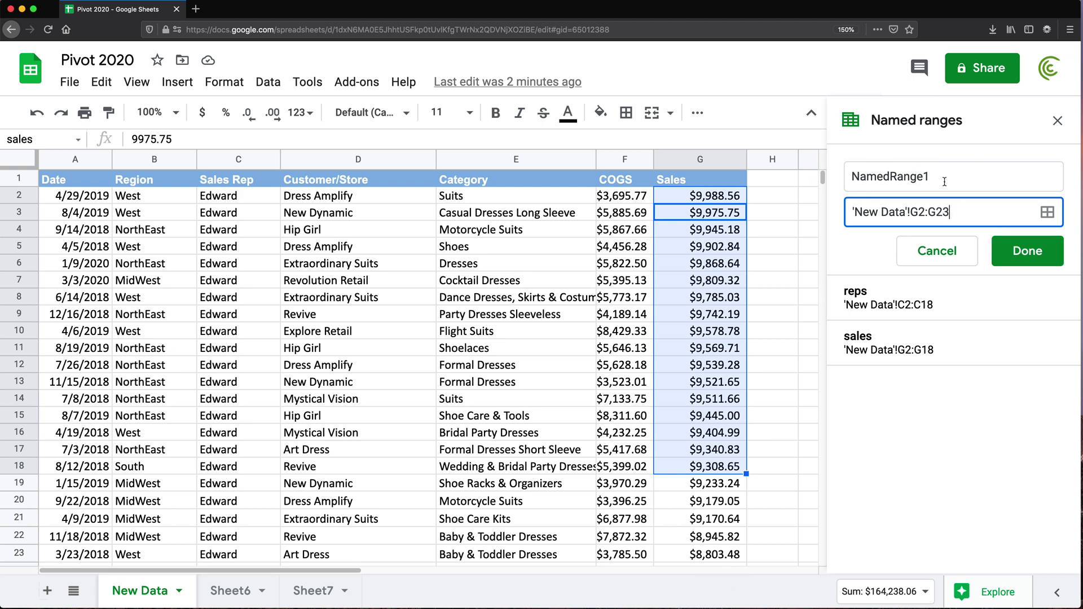
click(935, 253)
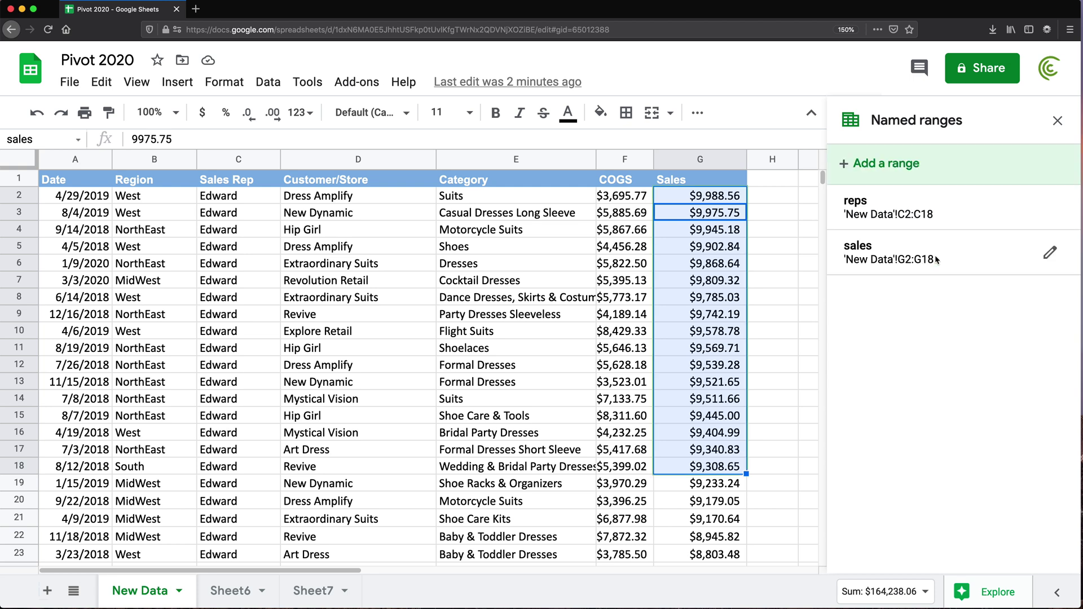
click(1049, 254)
click(966, 299)
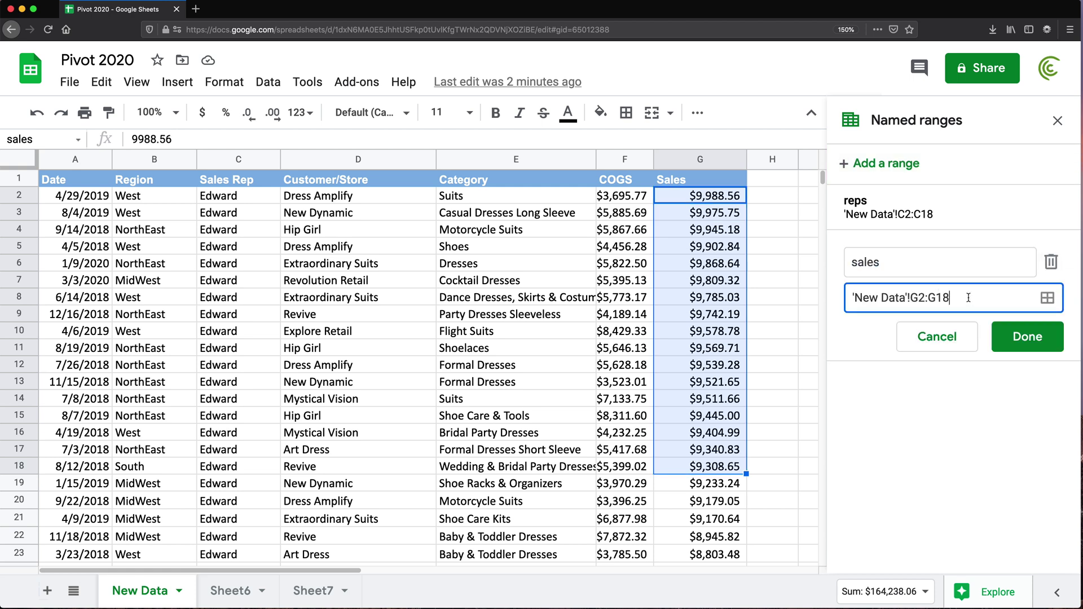
key(BackSpace)
text(23)
- Save the widened sales range G2:G23 and jump to it from the Name Box list
click(1026, 340)
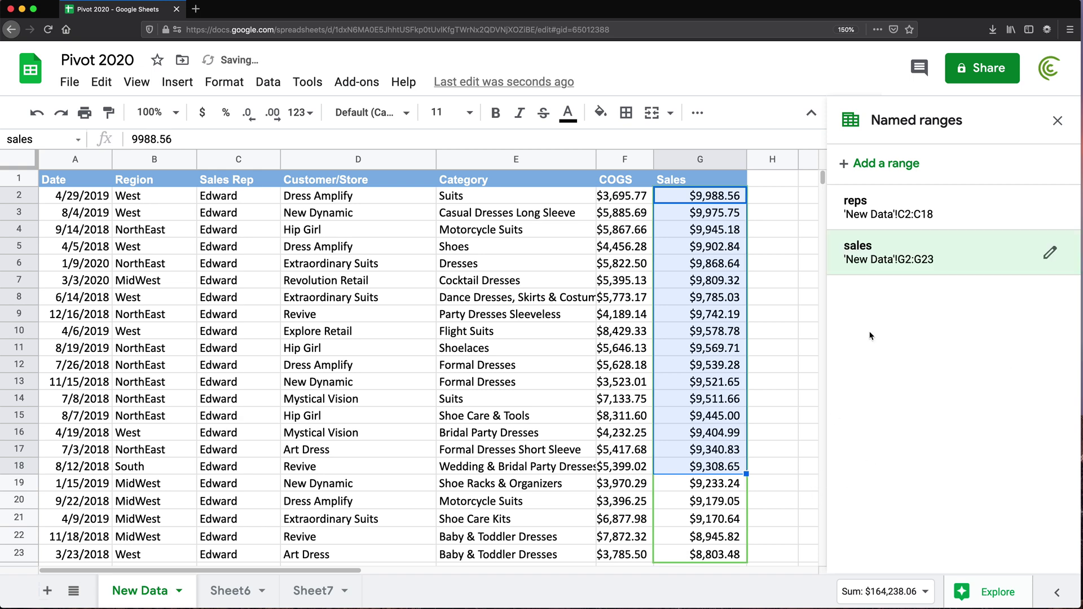
click(100, 279)
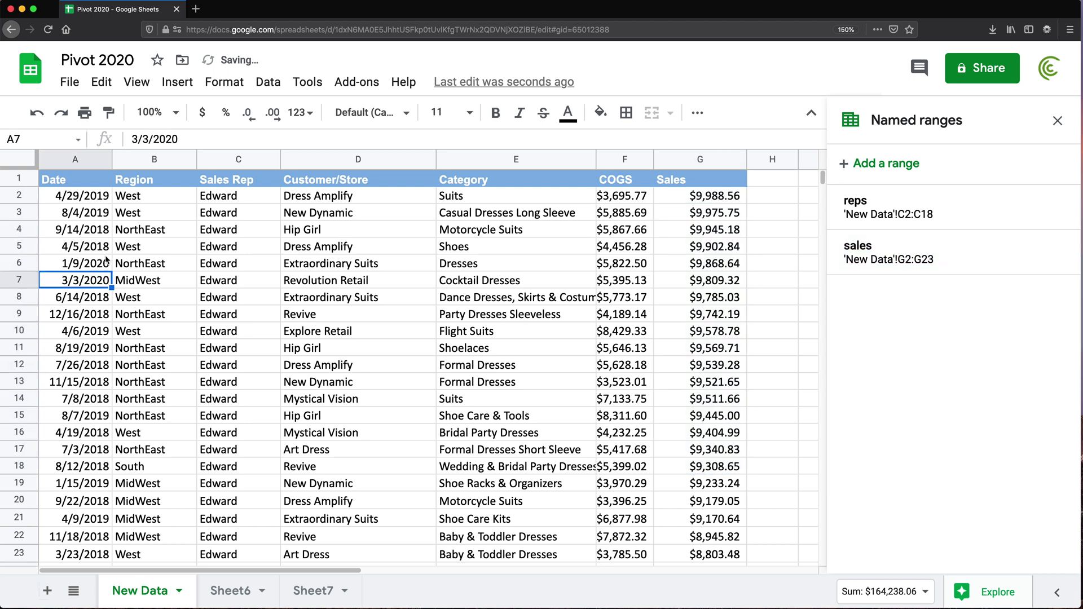
click(76, 141)
click(76, 213)
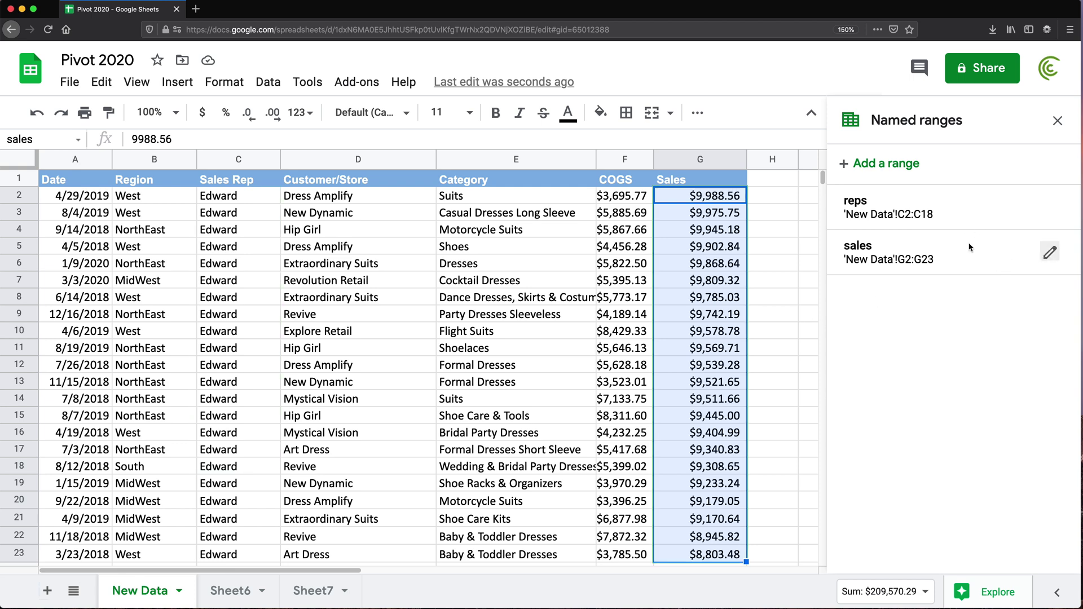
click(78, 139)
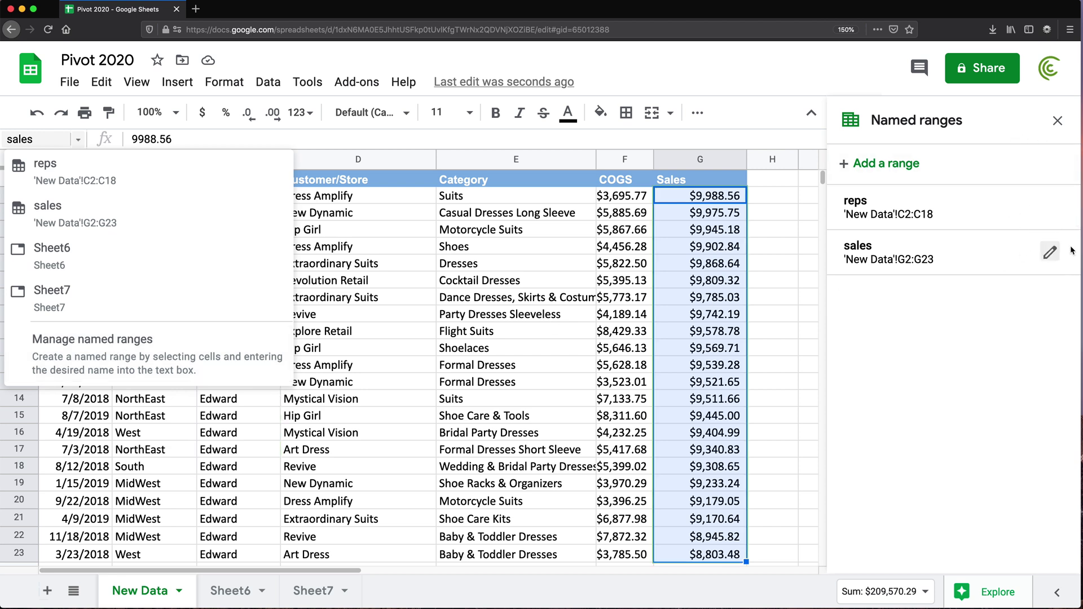
- Remove the sales and reps named ranges, close the panel, and confirm none remain
click(1049, 252)
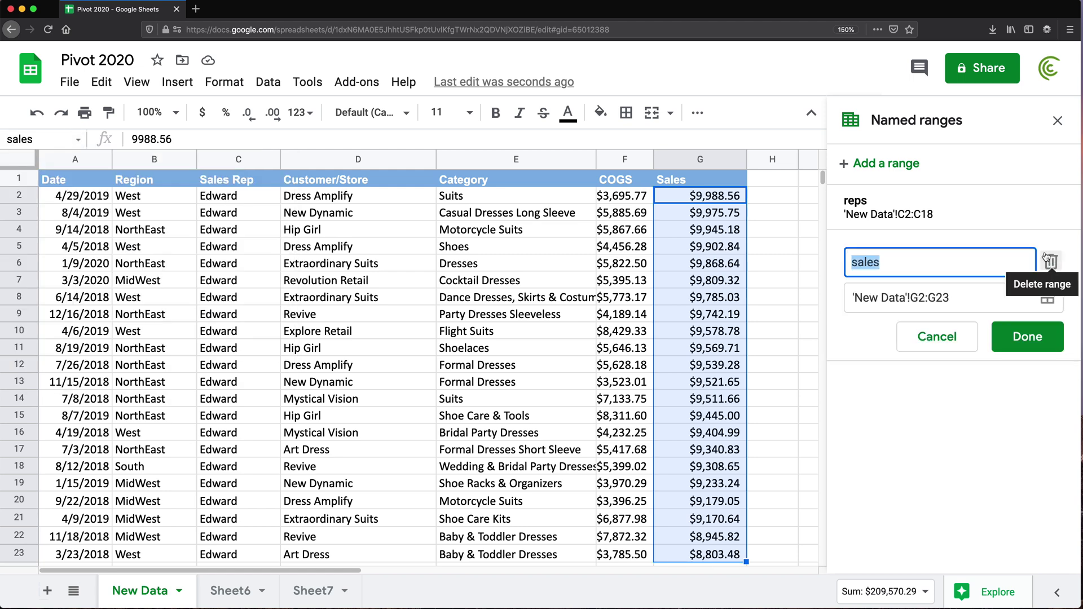
click(1049, 263)
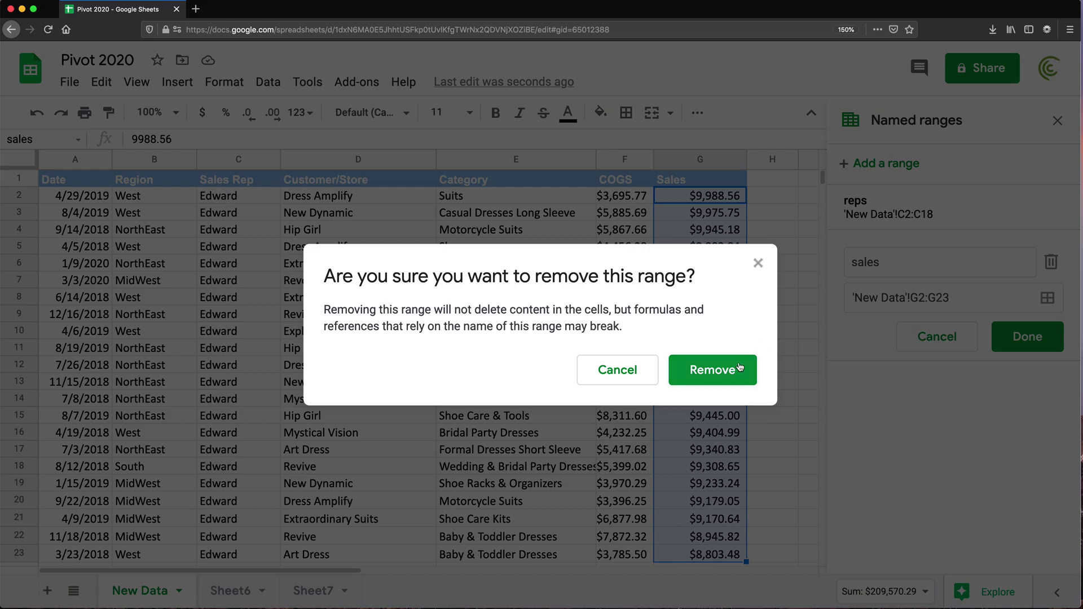
click(731, 371)
click(1049, 209)
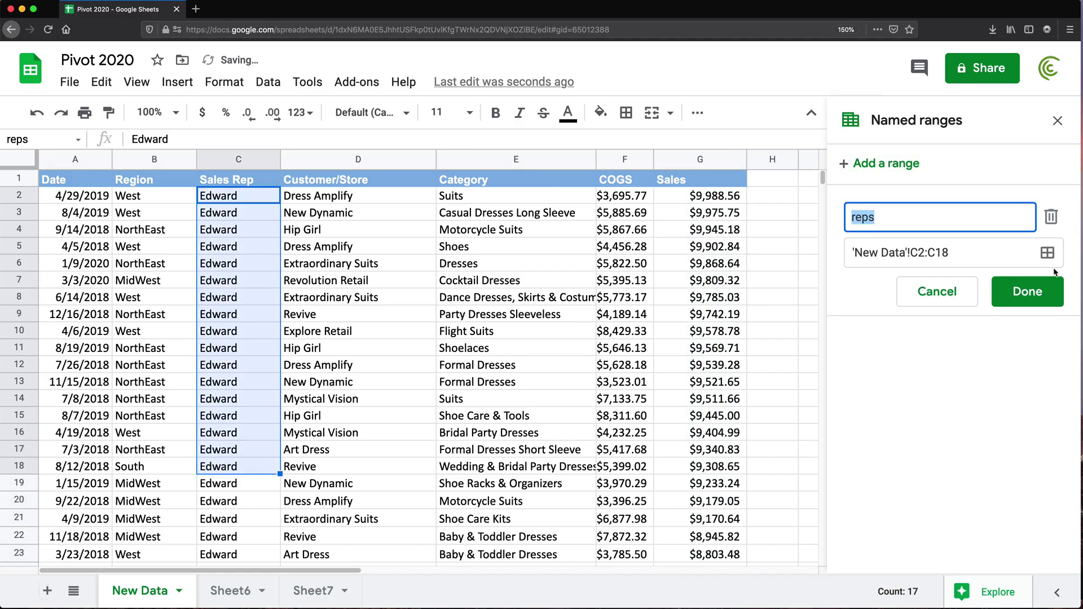
click(1050, 217)
click(712, 368)
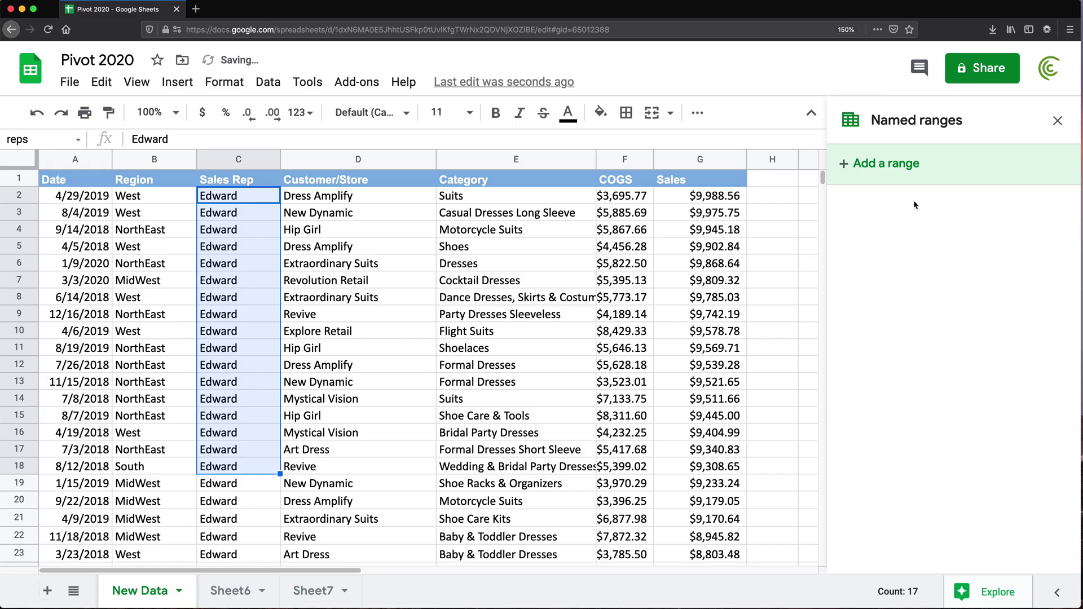
click(1057, 121)
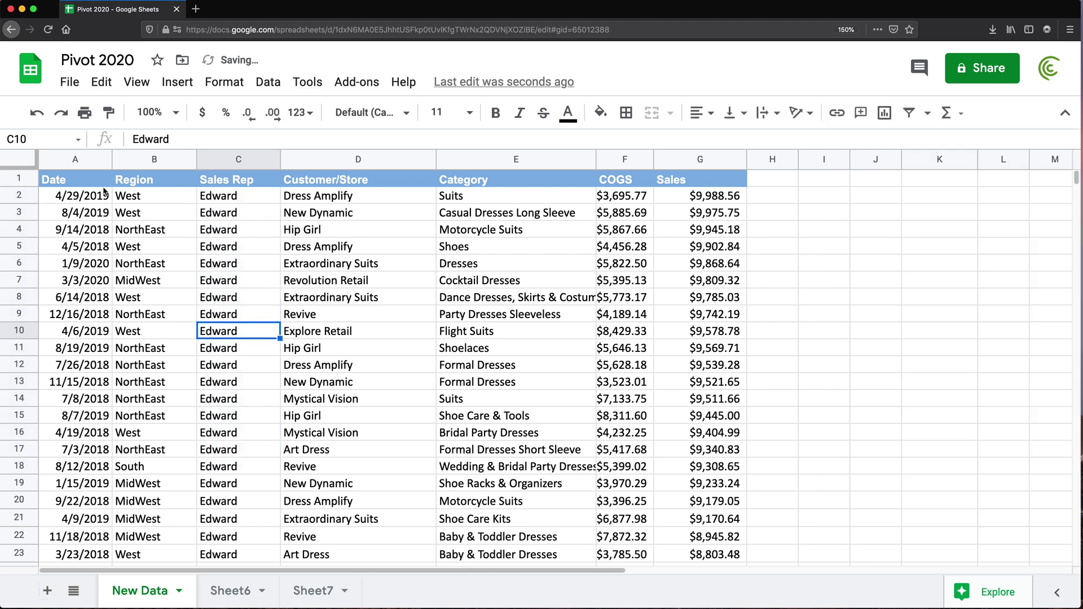
click(78, 139)
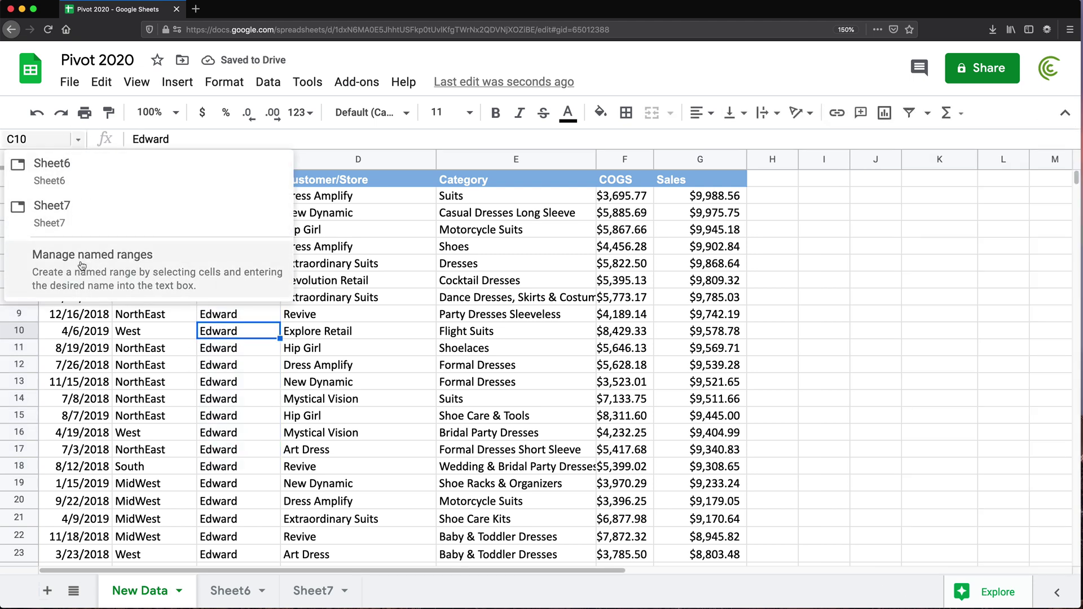
click(553, 276)
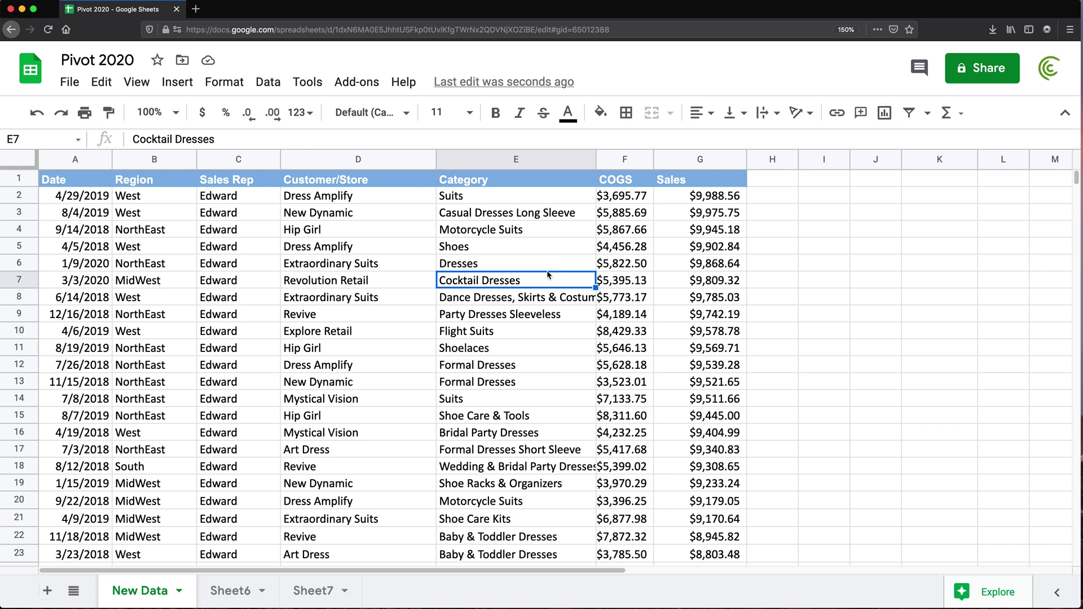
click(265, 182)
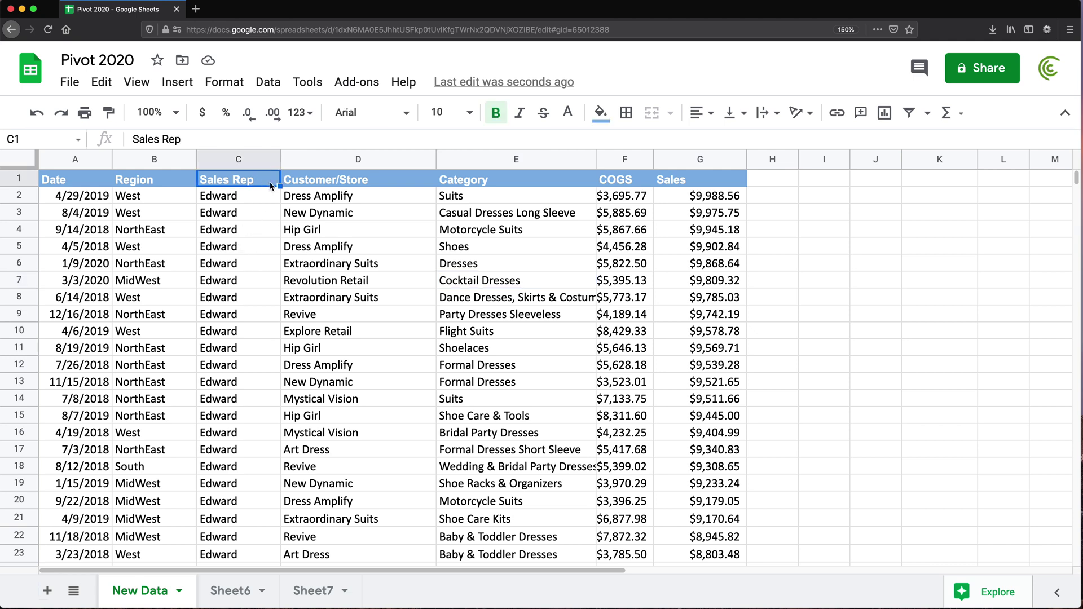
click(254, 203)
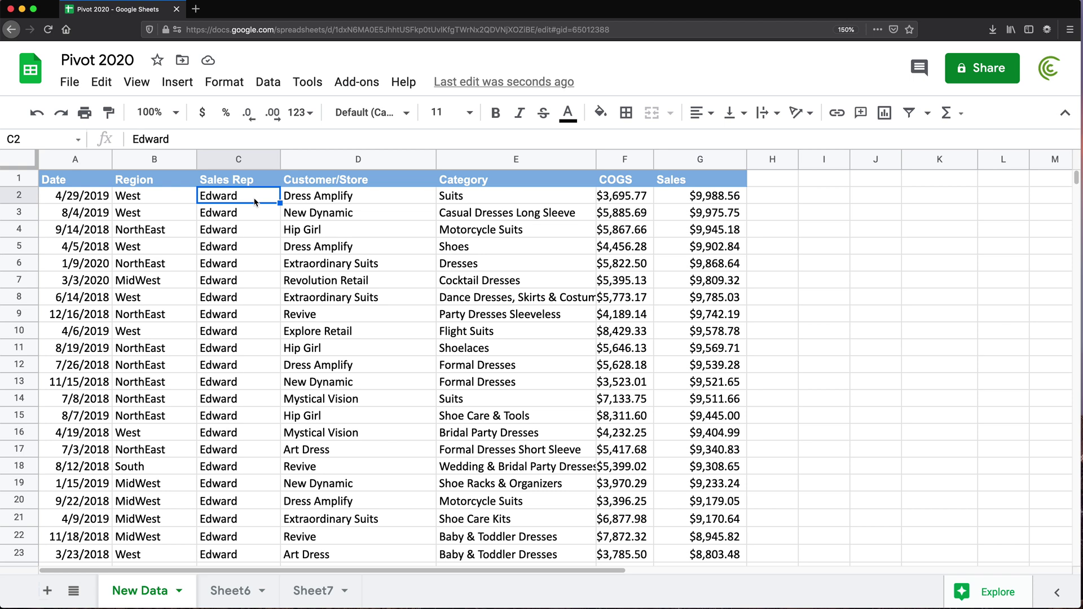
click(82, 181)
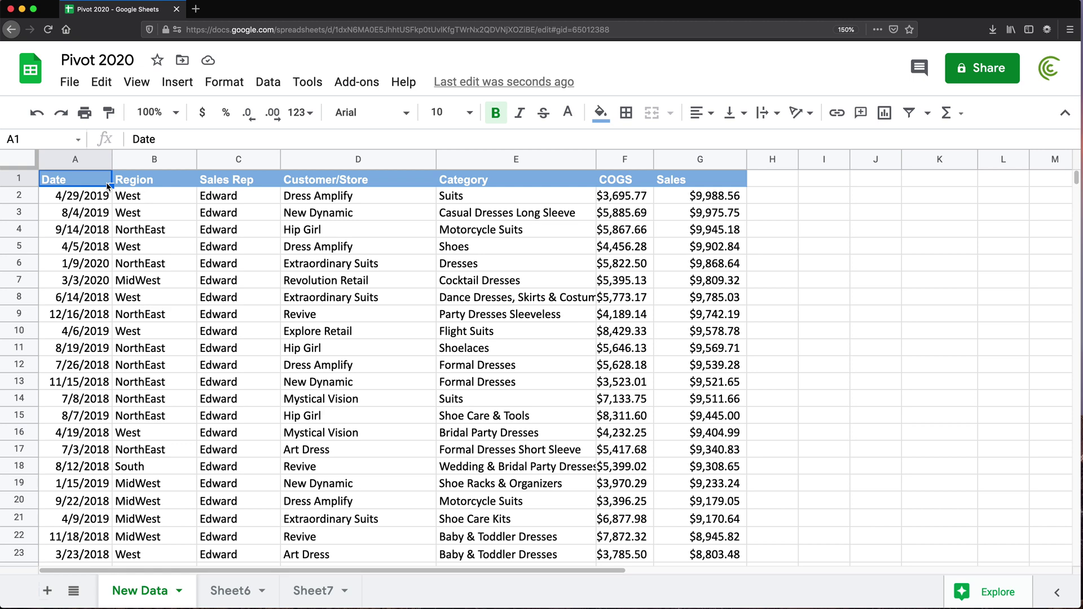
key(super+Down)
scroll(105, 363, down, 2)
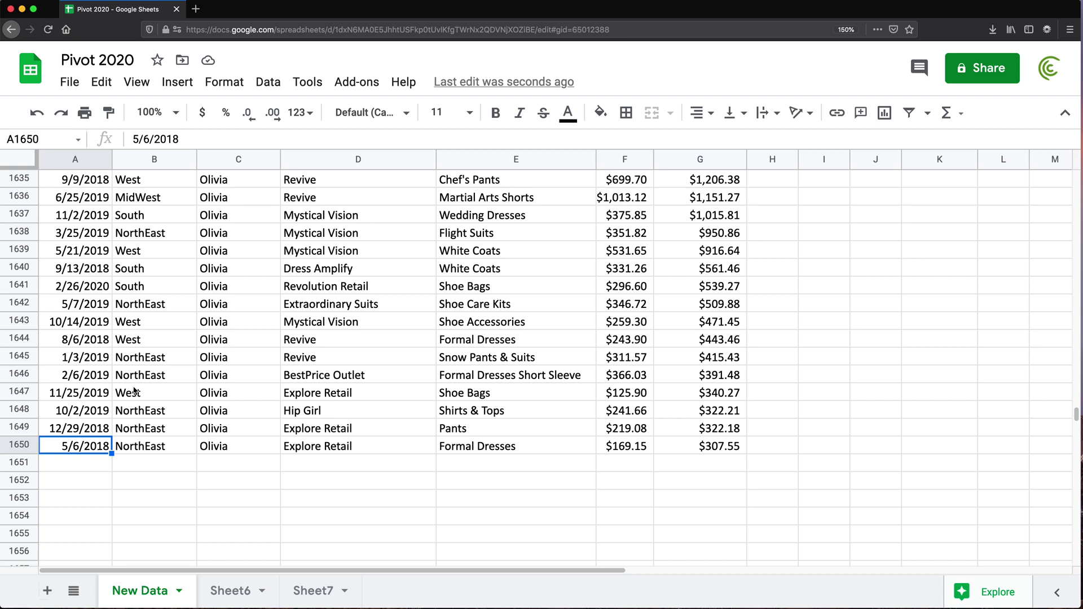
key(super+Up)
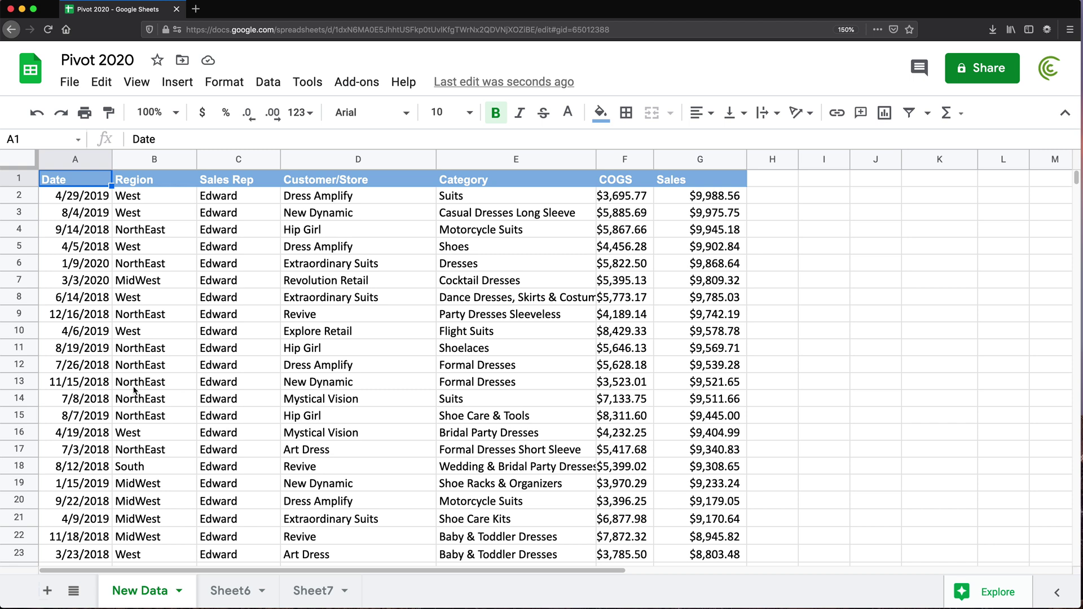
key(super+Right)
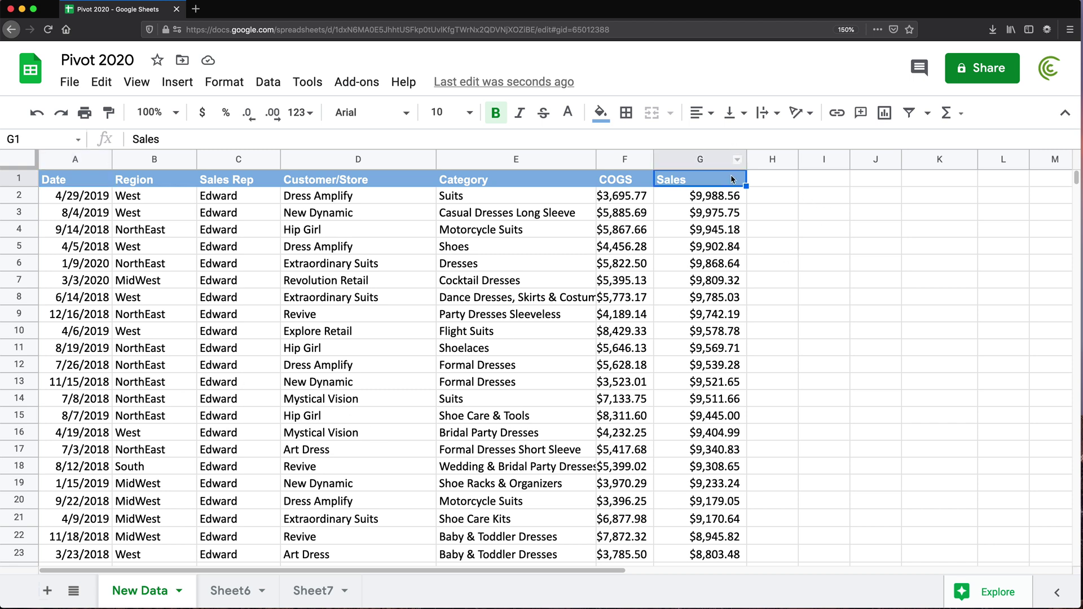
key(super+Left)
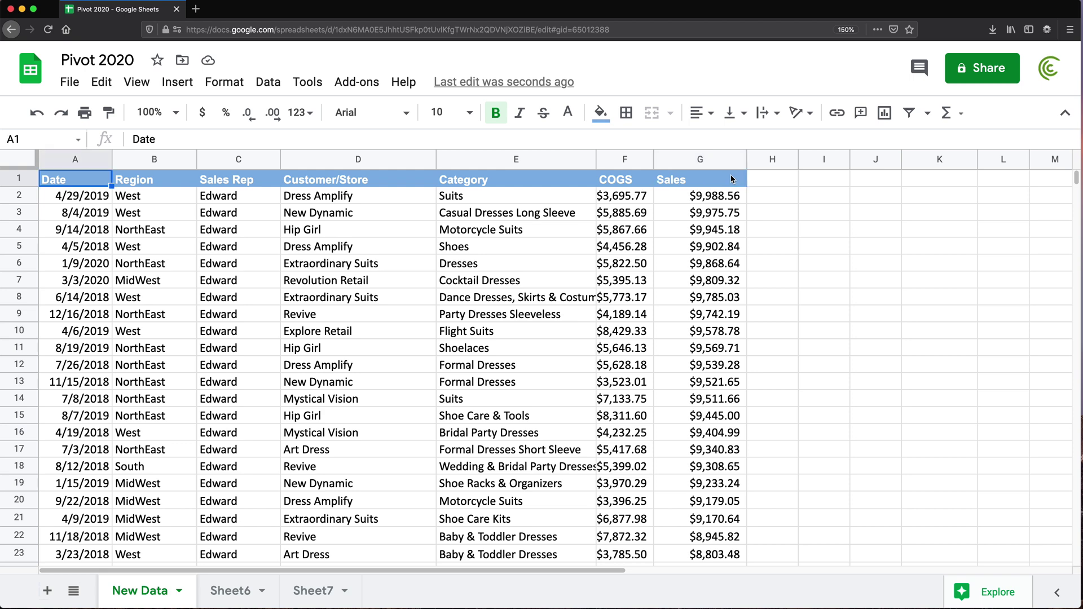
key(super+Down)
key(super+Down)
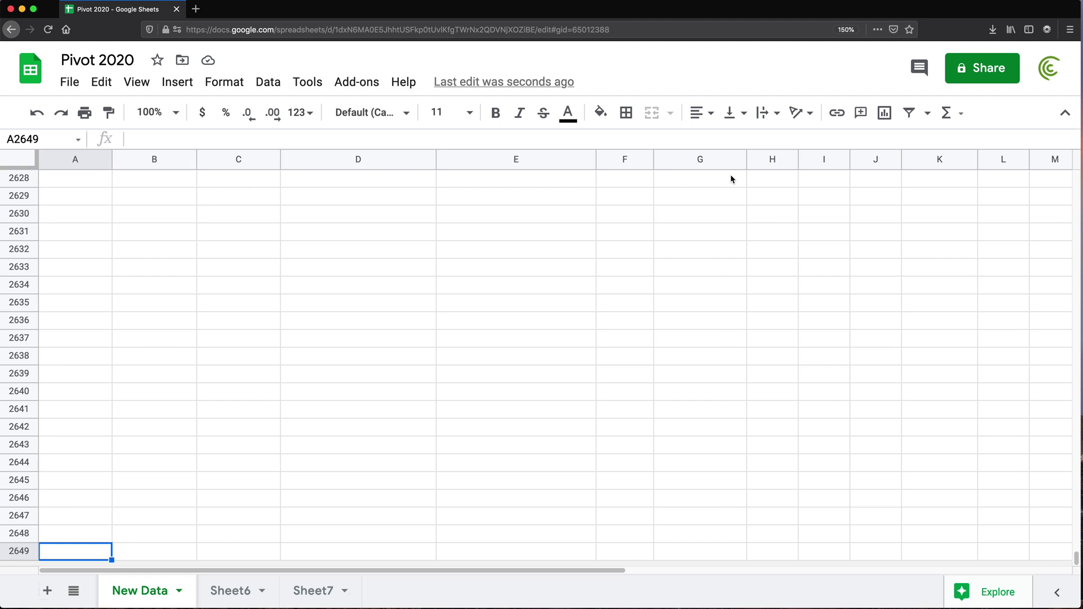
key(super+Up)
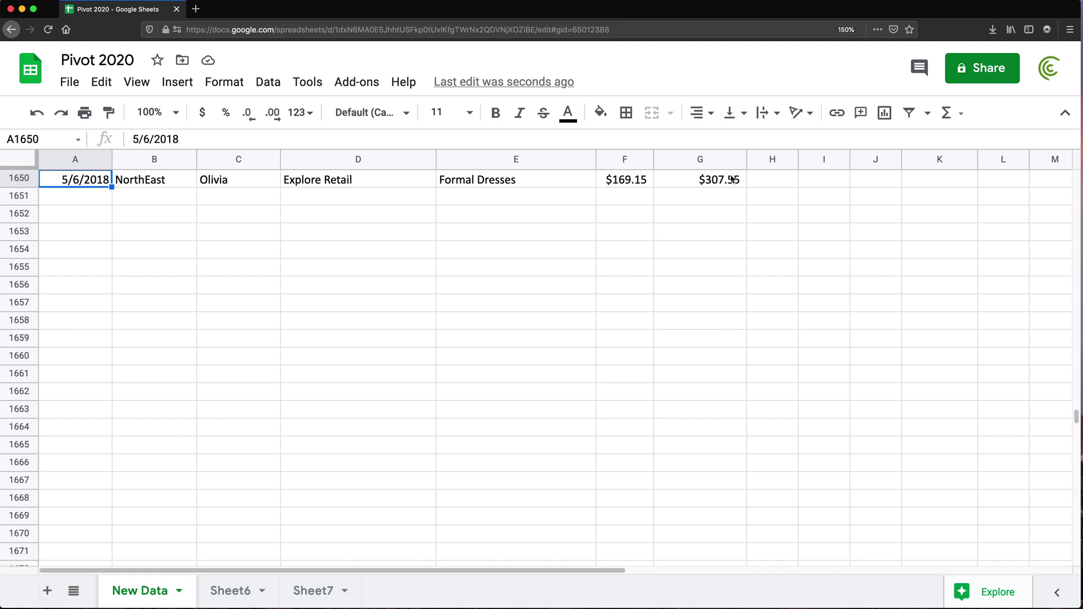
key(super+Up)
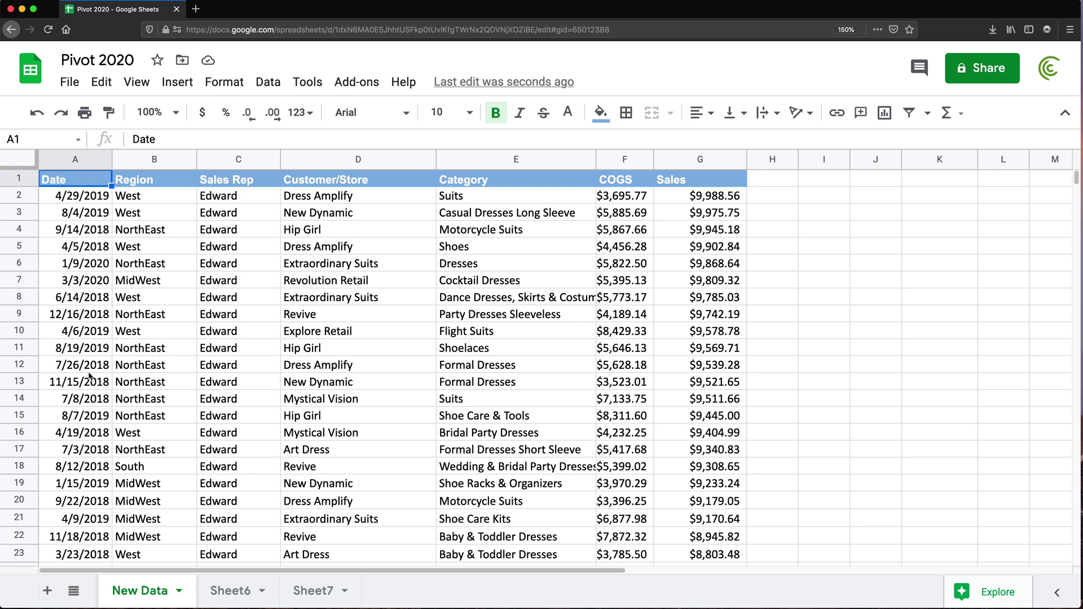
- Clear the dates in A12:A17 and reselect the Date header cell A1
drag(88, 365, 88, 451)
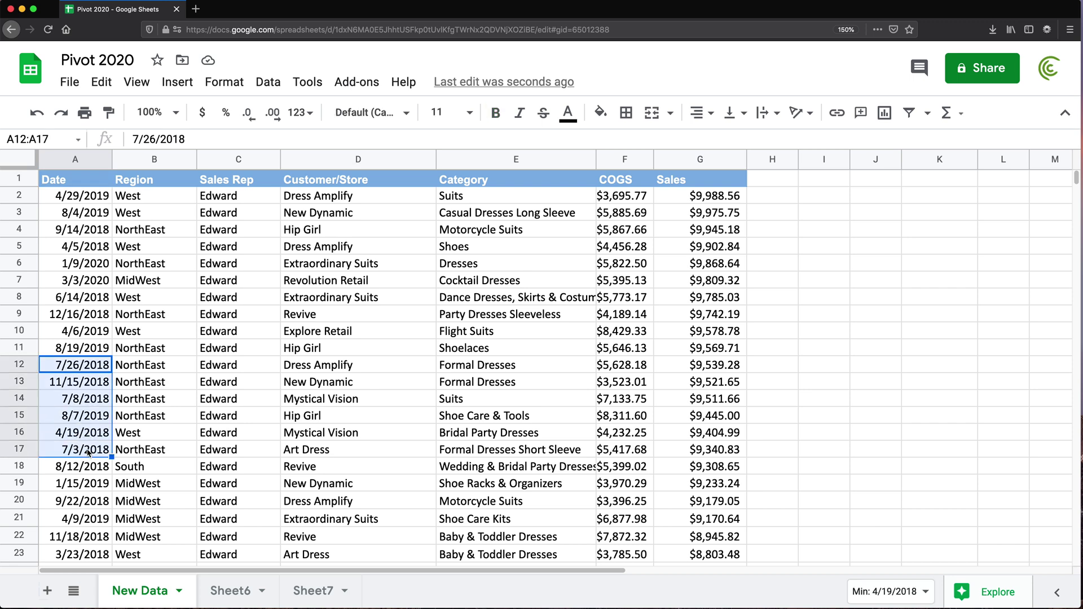
key(Delete)
click(89, 184)
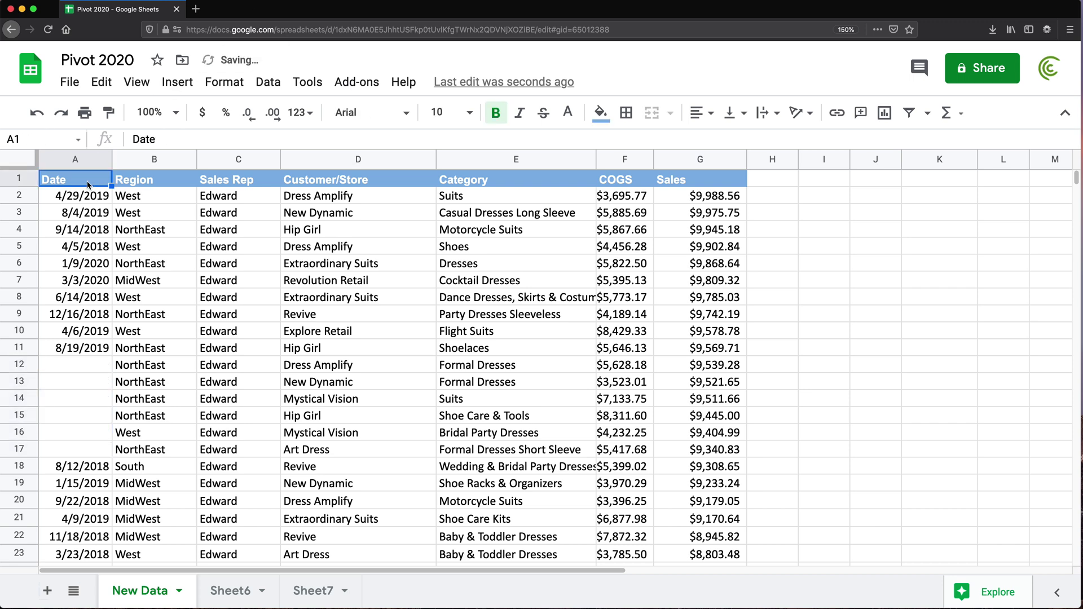
- Jump down the Date column past the blanks to A18, then A1650, then the sheet's bottom
key(ctrl+Down)
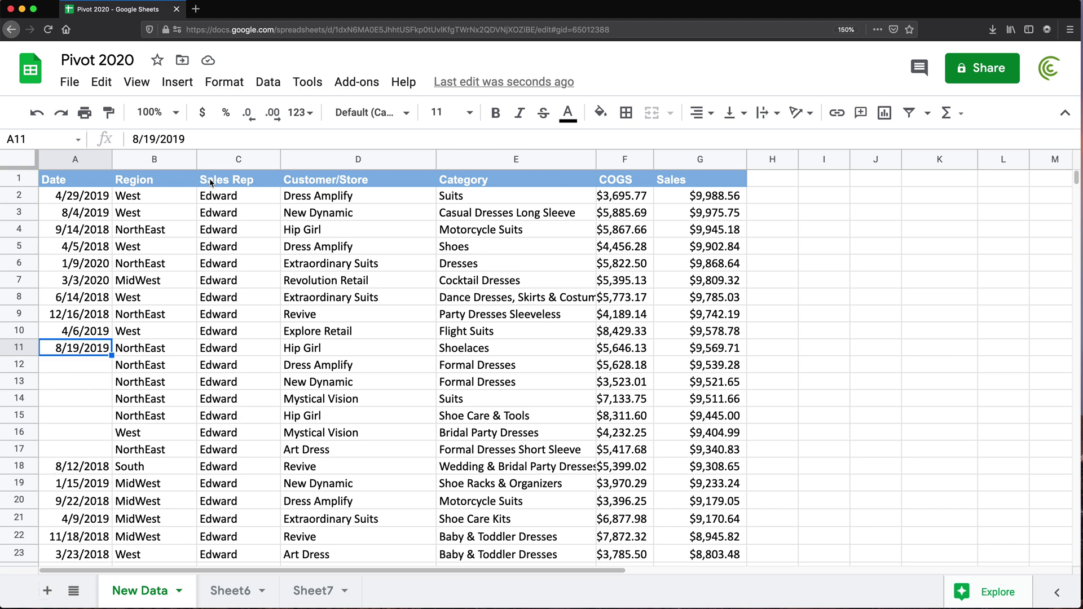
key(super+Down)
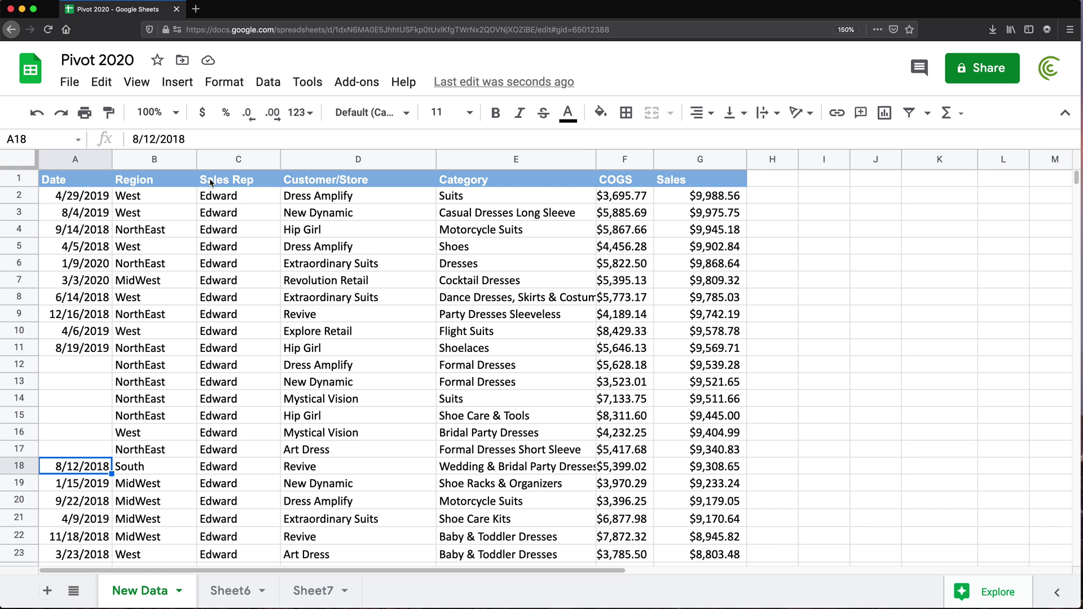
key(super+Down)
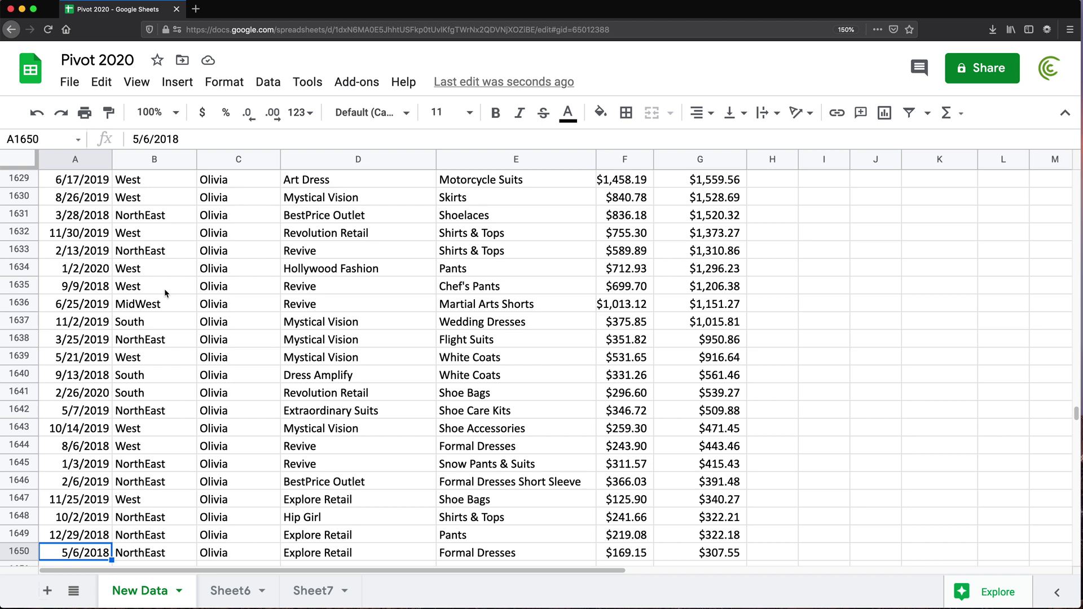
scroll(158, 304, down, 2)
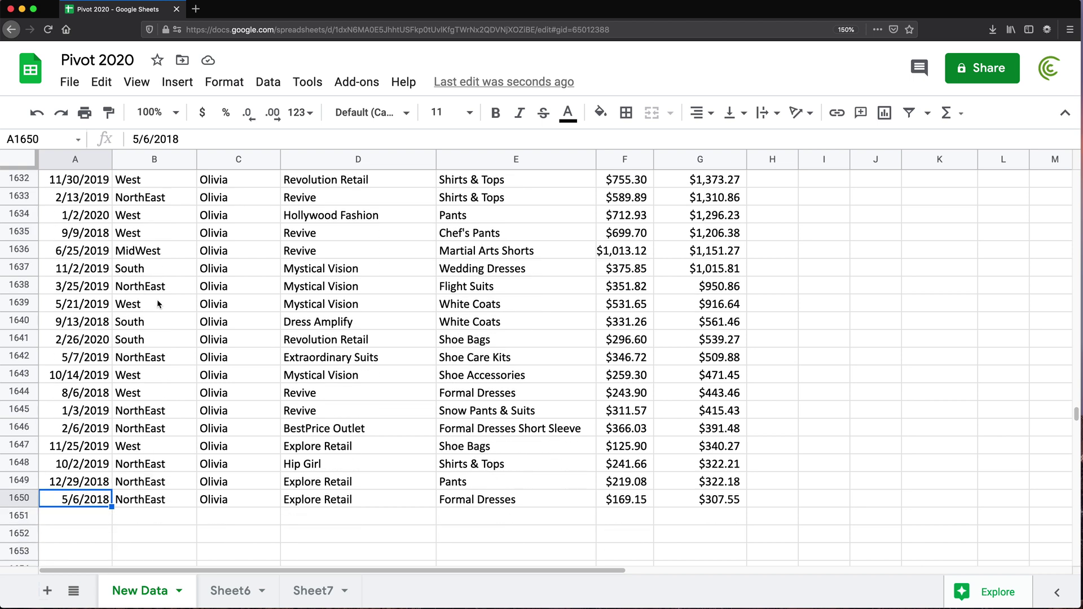
key(super+Down)
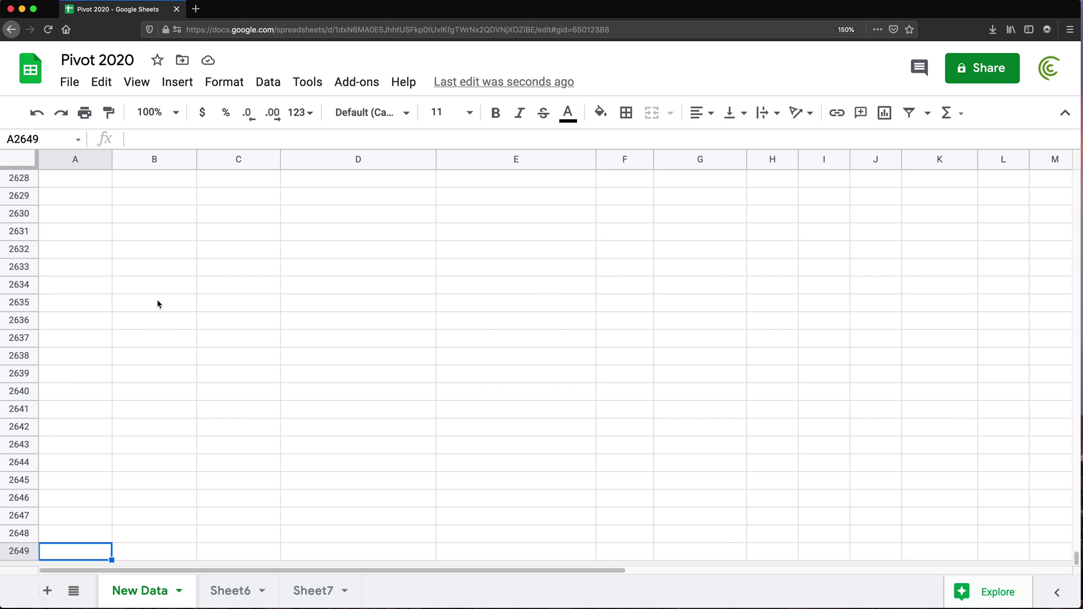
- Jump up to the Date header, across to the Sales header, and back to A1
key(super+Up)
key(super+Up)
key(super+Up)
key(super+Up)
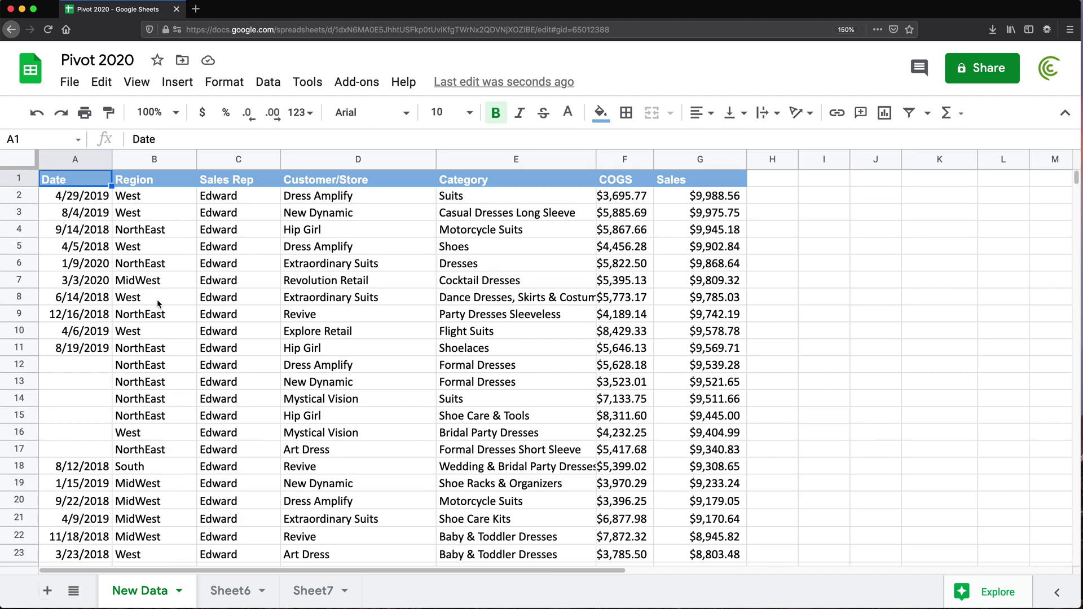
key(super+Right)
key(super+Right)
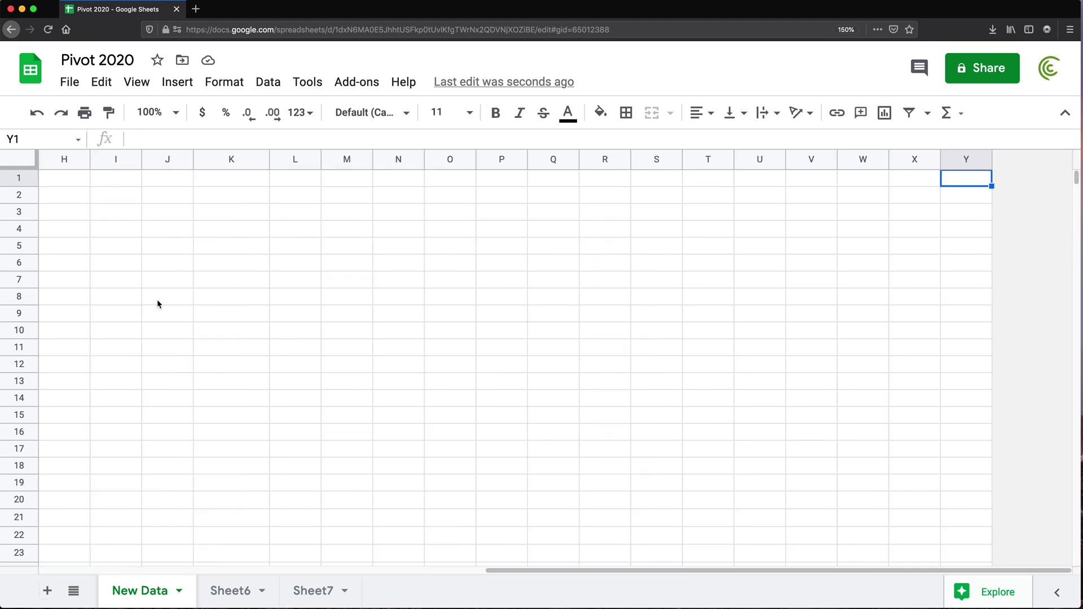
key(super+Left)
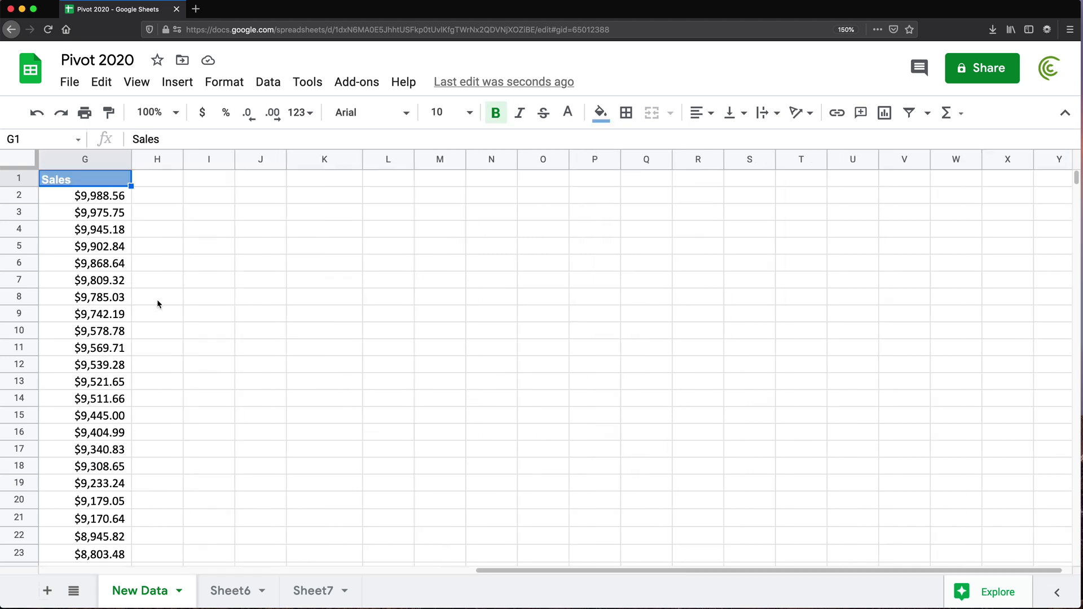
key(super+Left)
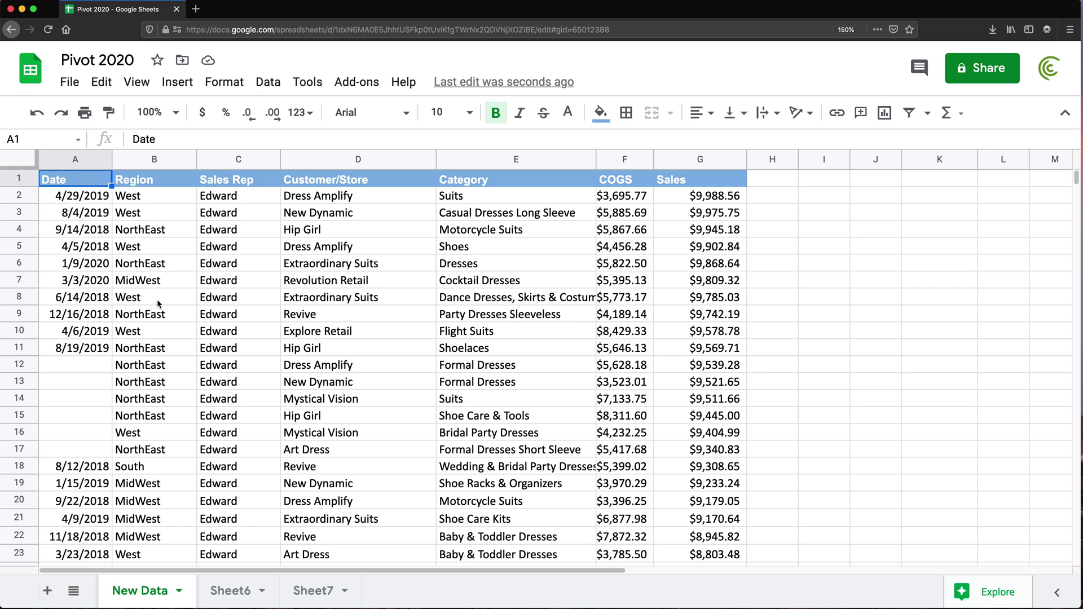
- Extend the selection from A1 down to the end of the data and across to Sales
mouse_move(104, 165)
key(ctrl+shift+Down)
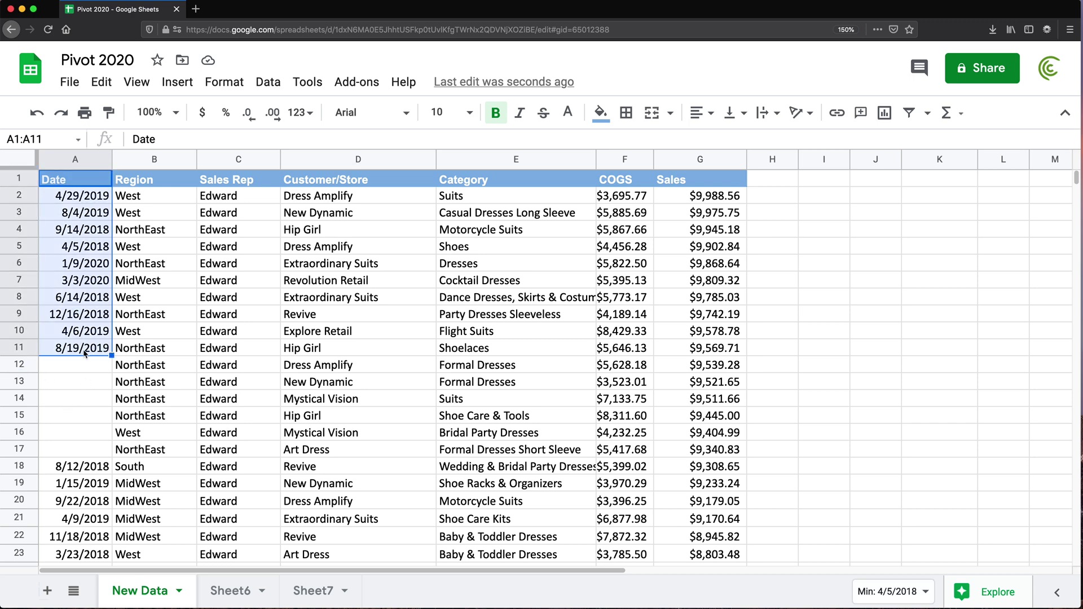
key(ctrl+shift+Down)
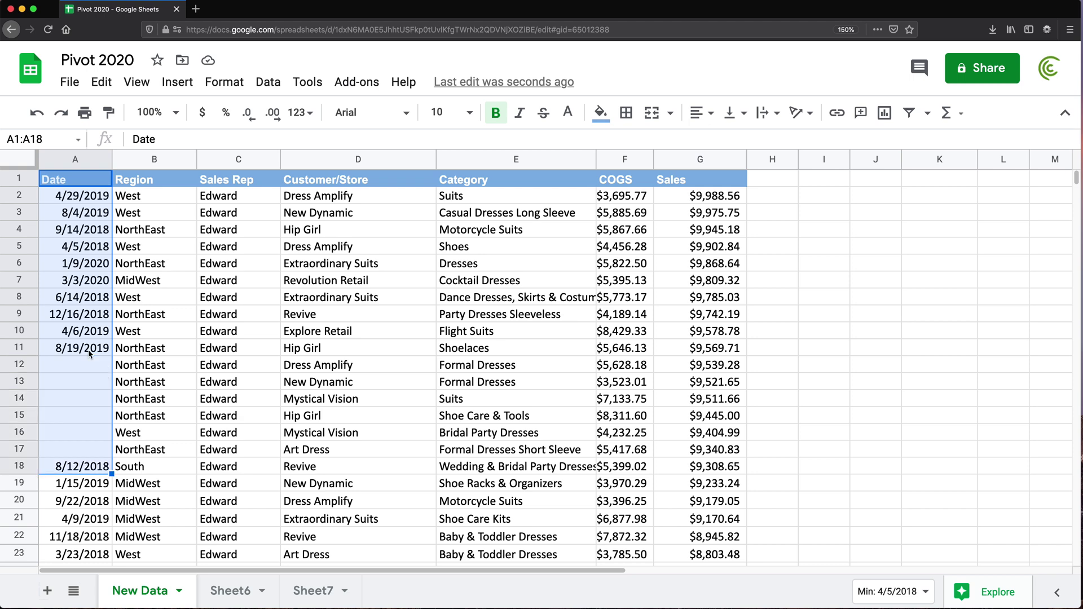
key(ctrl+shift+Down)
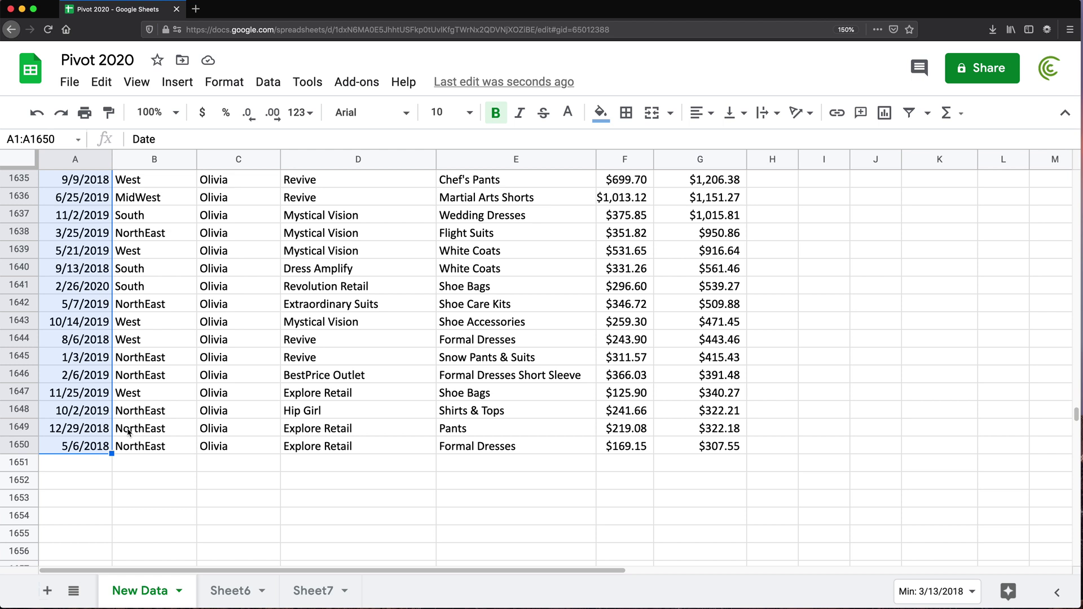
key(ctrl+shift+Right)
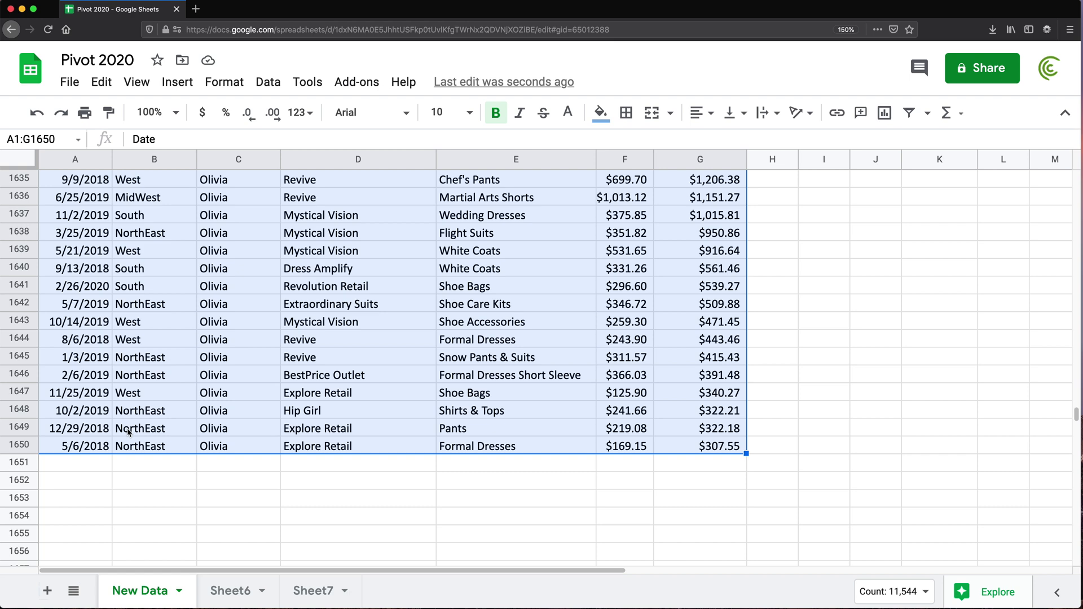
- Collapse the selection back to A1, then select the blank date cells A12:A18
key(ctrl+Home)
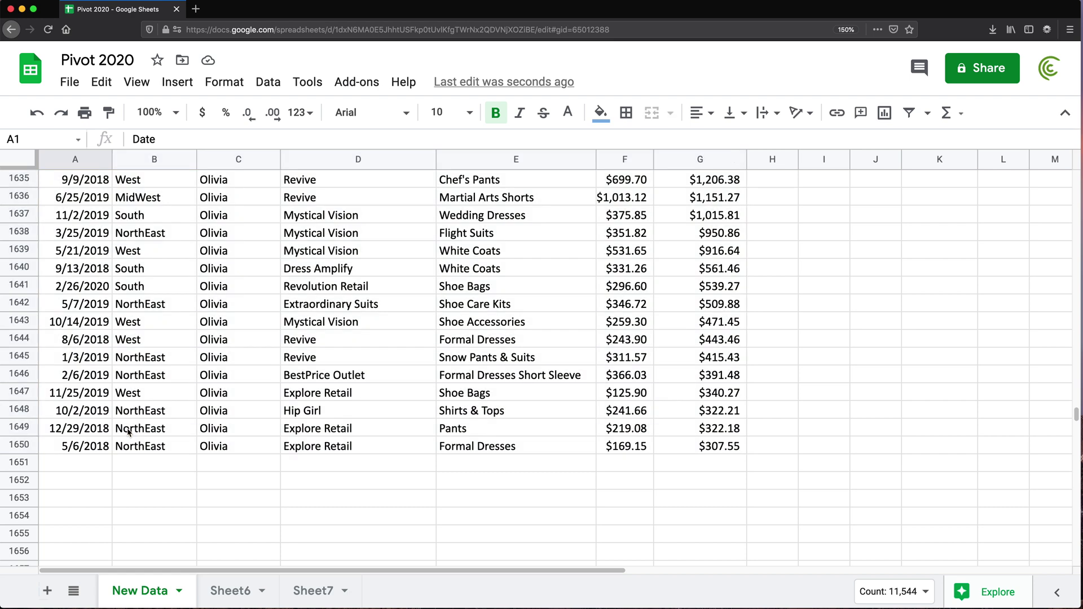
key(Down)
key(Up)
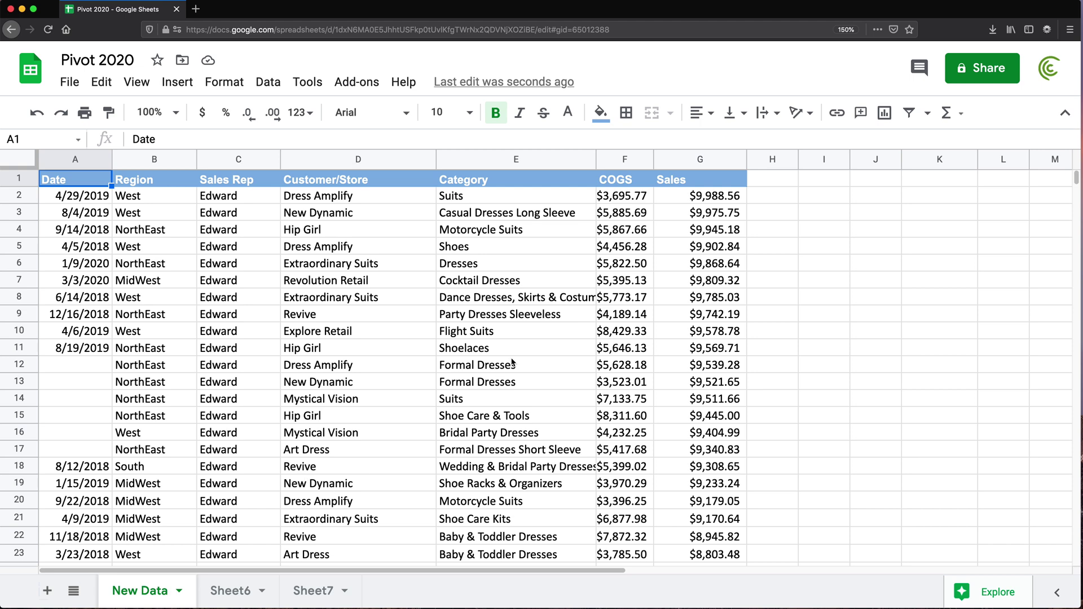
drag(66, 364, 81, 465)
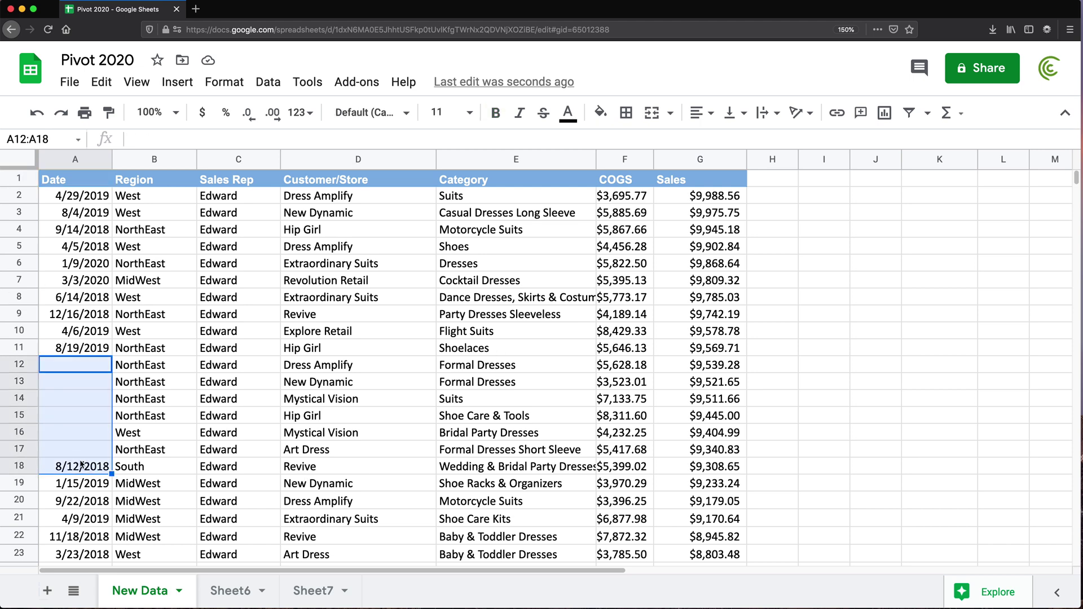
- Select the dates from A2 down to the last data row with Shift+Ctrl+Down
click(84, 198)
key(ctrl+shift+Down)
key(ctrl+shift+Down)
key(ctrl+shift+Down)
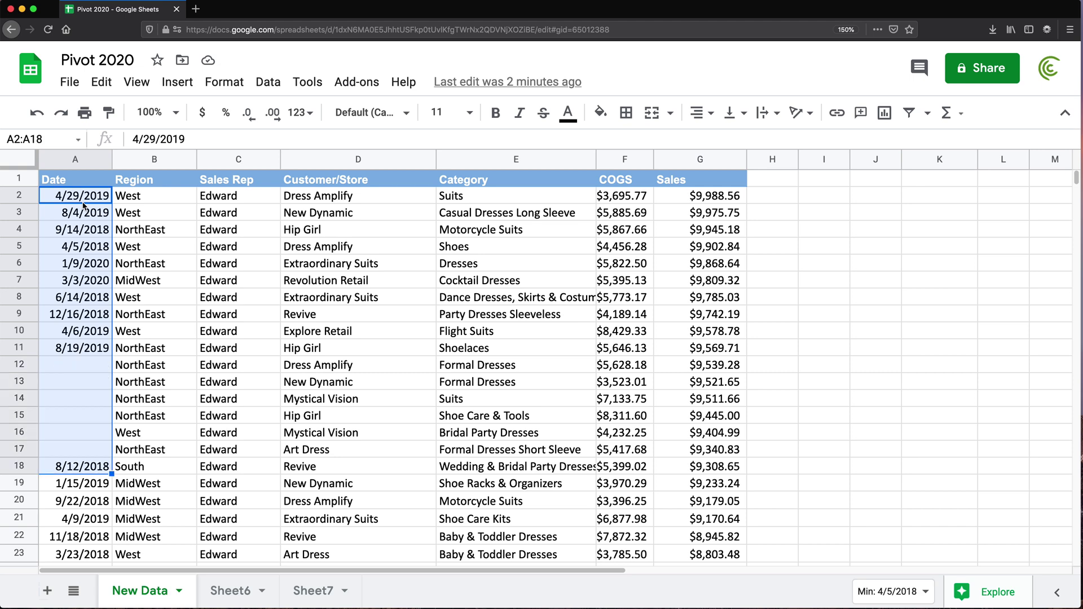
scroll(84, 208, down, 5)
scroll(88, 250, up, 1)
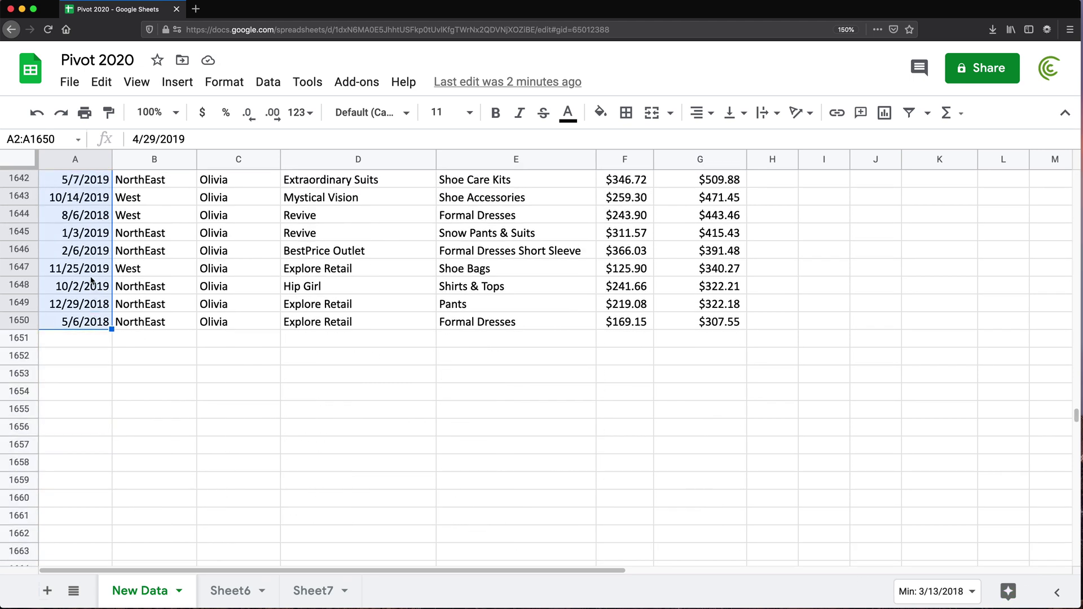
scroll(89, 265, up, 4)
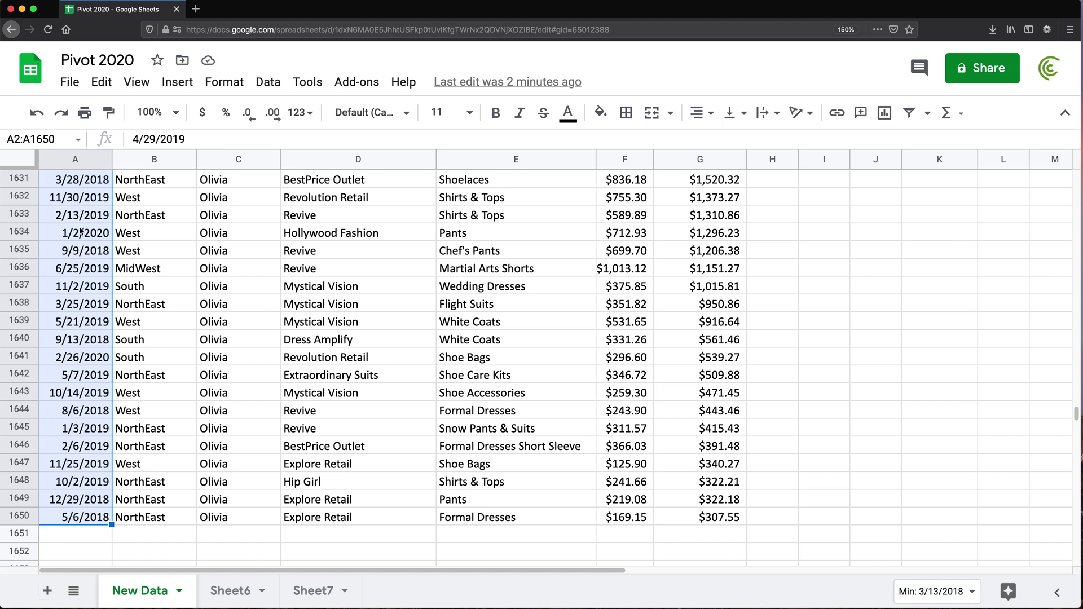
scroll(82, 231, down, 1)
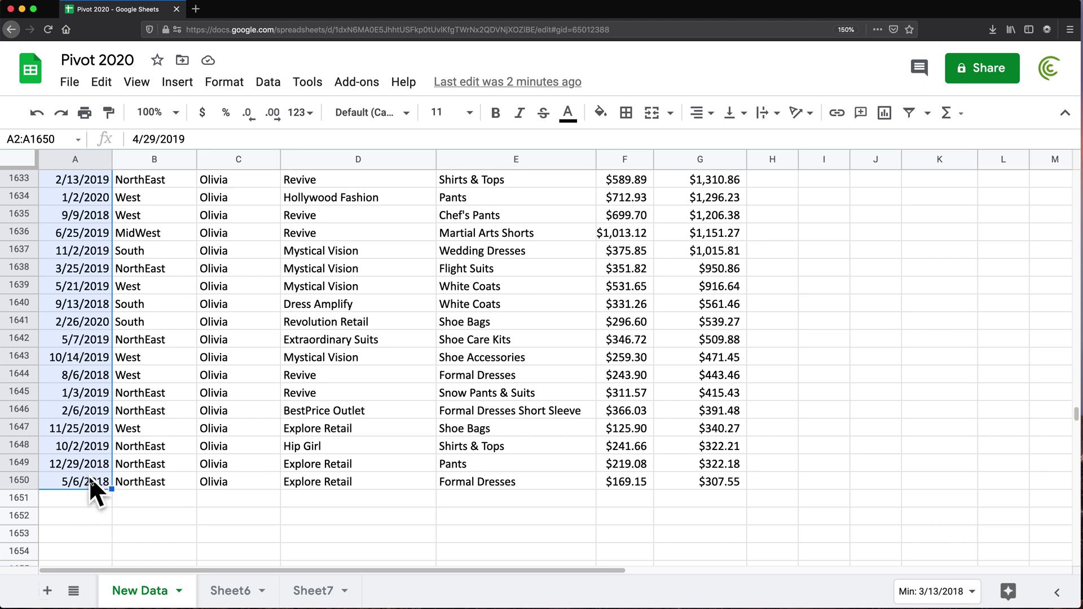
- Enter D2:D1650 in the Name box to select the 1,649 Customer/Store entries
click(66, 138)
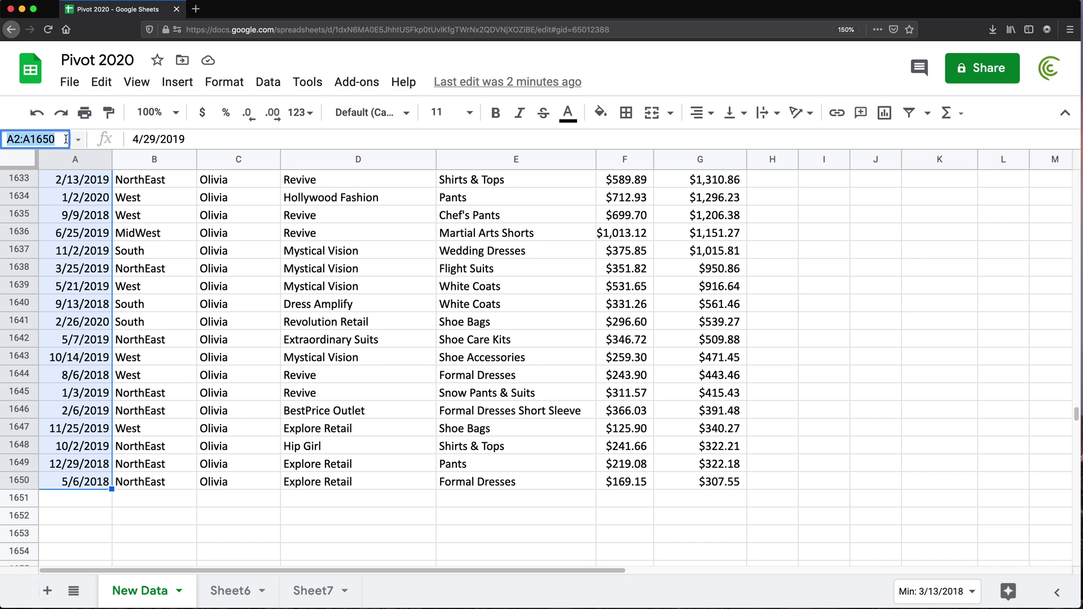
text(D2)
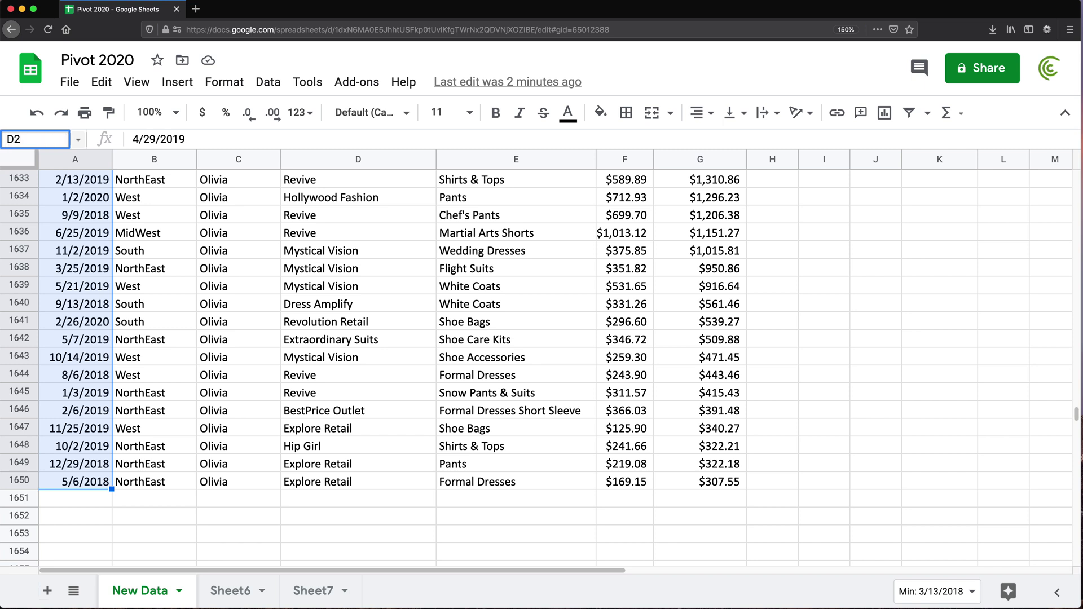
text(:D1650)
key(Return)
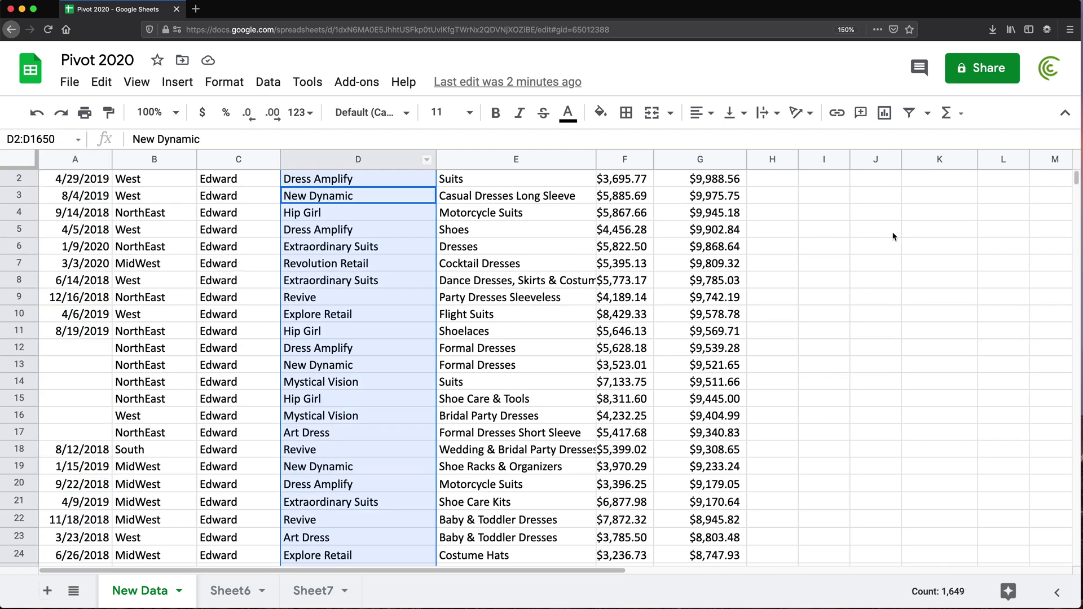
scroll(1072, 181, up, 1)
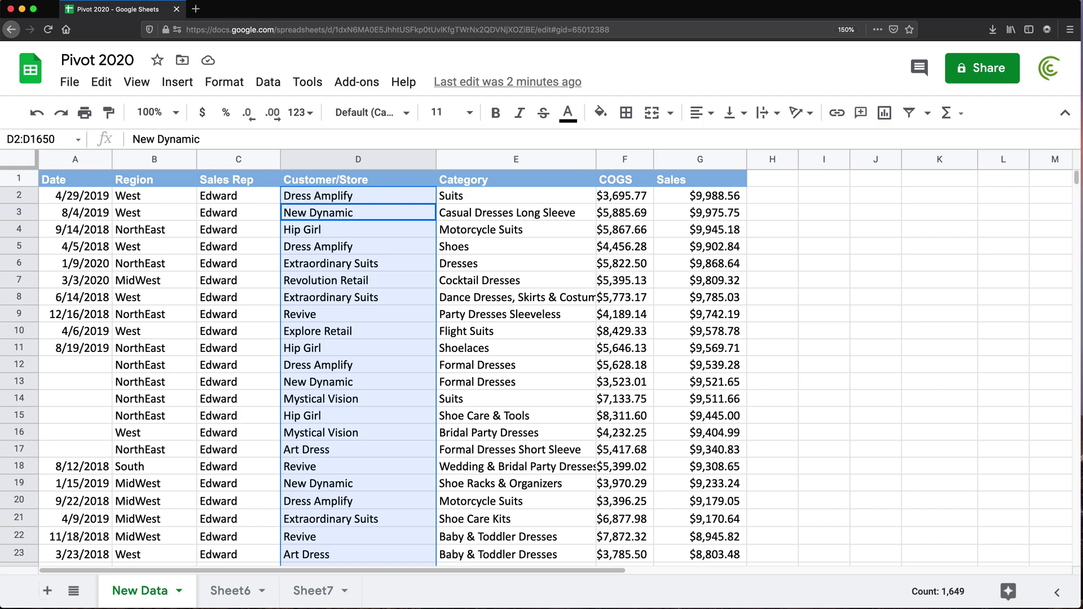
drag(1077, 182, 1077, 416)
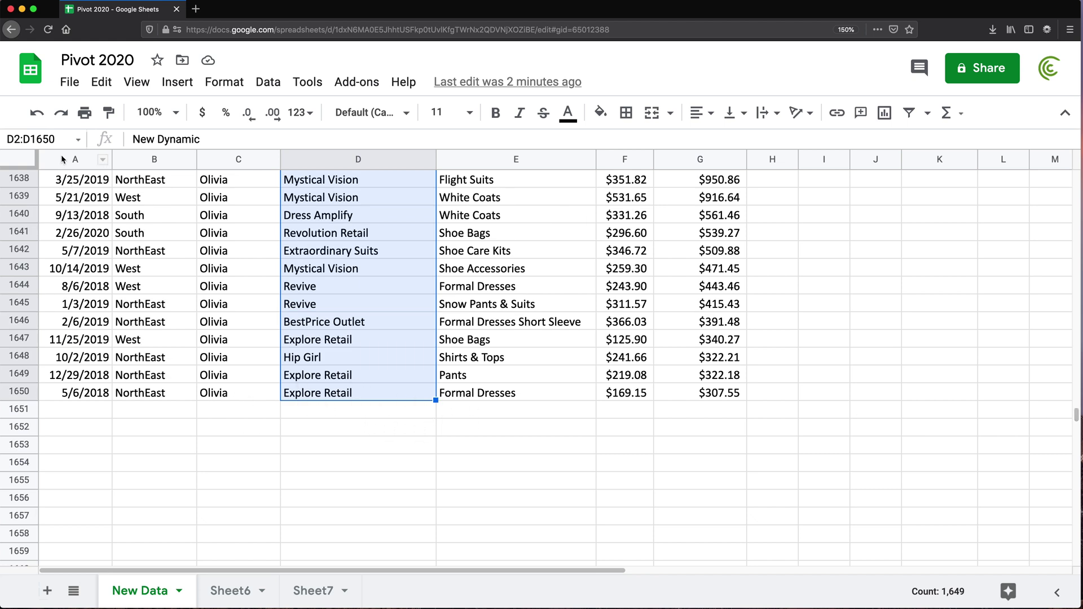
- Change the Name box range to D2:D2649; the count stays 1,649 entries
click(55, 139)
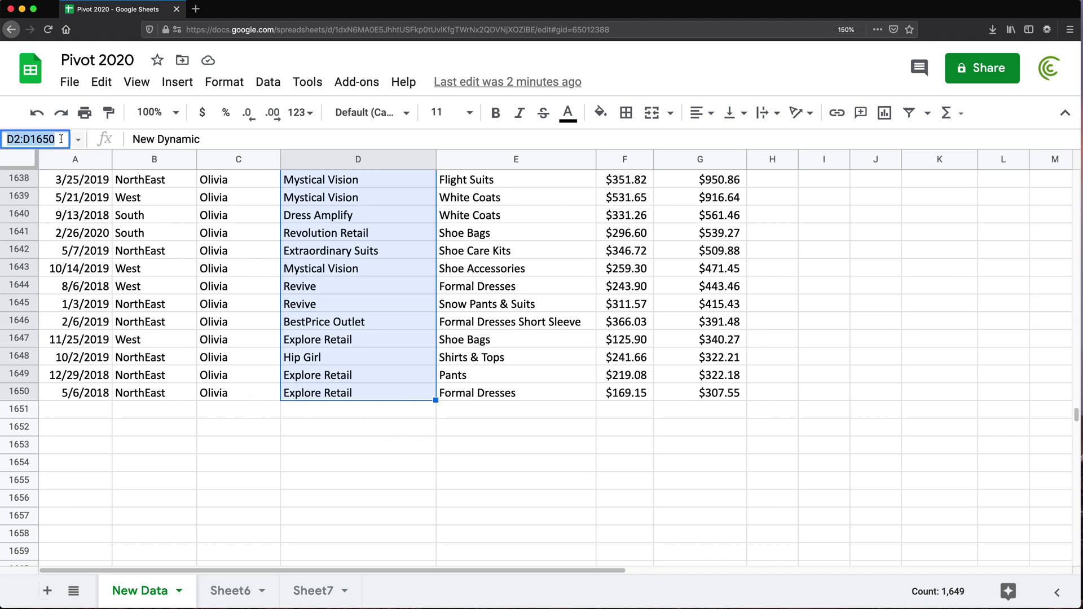
click(56, 138)
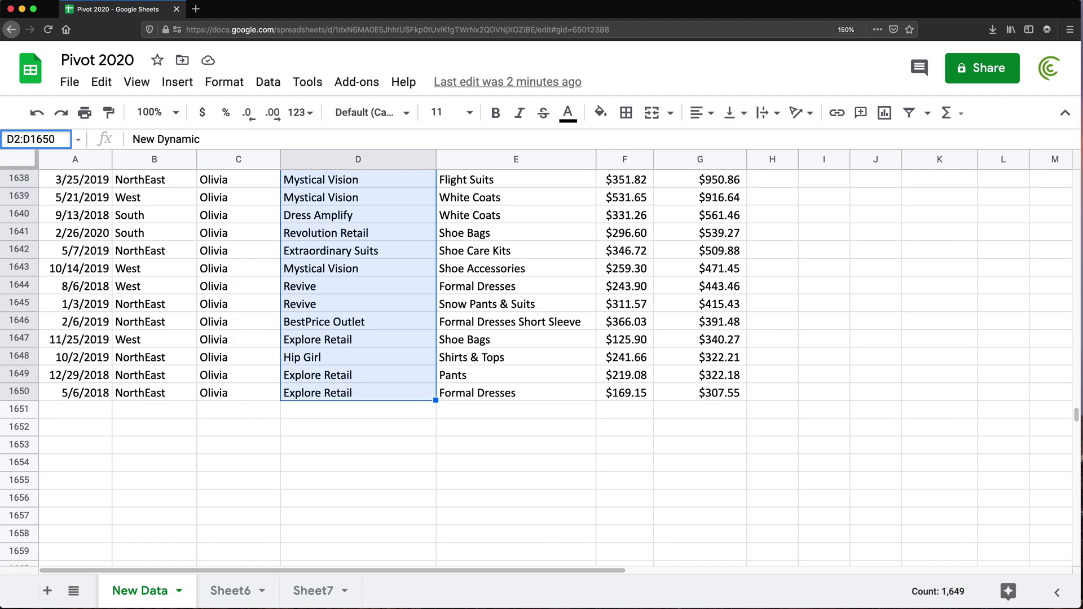
key(BackSpace)
key(BackSpace)
key(BackSpace)
key(BackSpace)
text(2649)
key(Return)
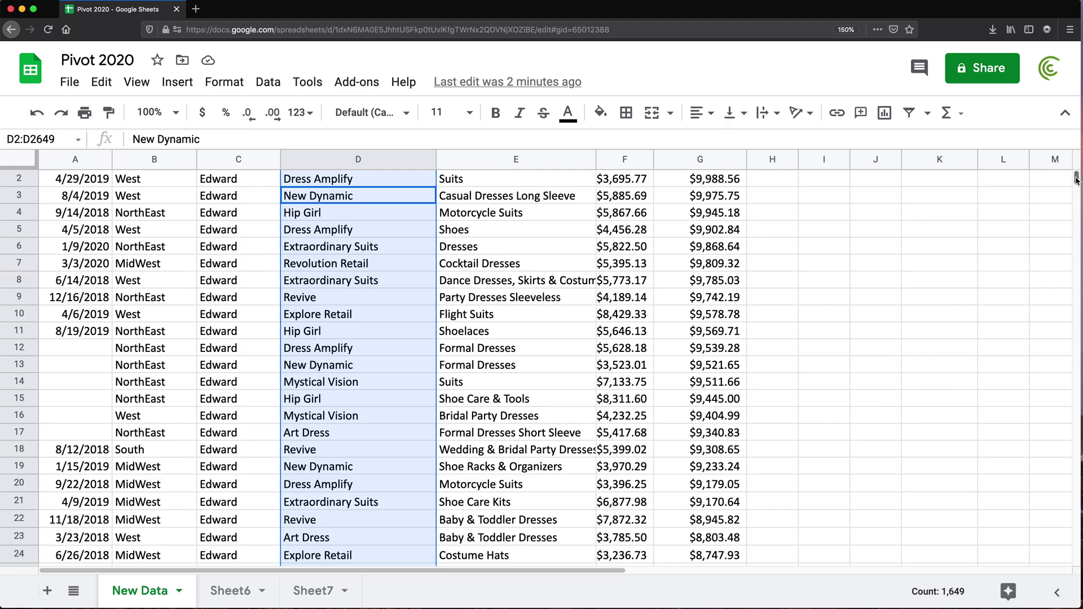
scroll(1075, 180, up, 1)
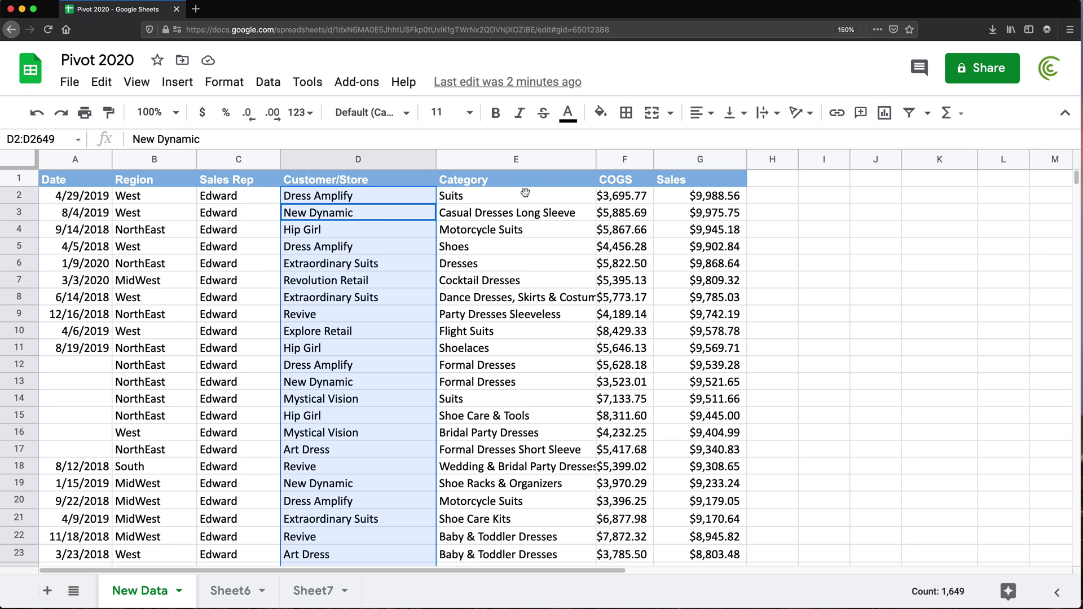
drag(1075, 179, 1064, 557)
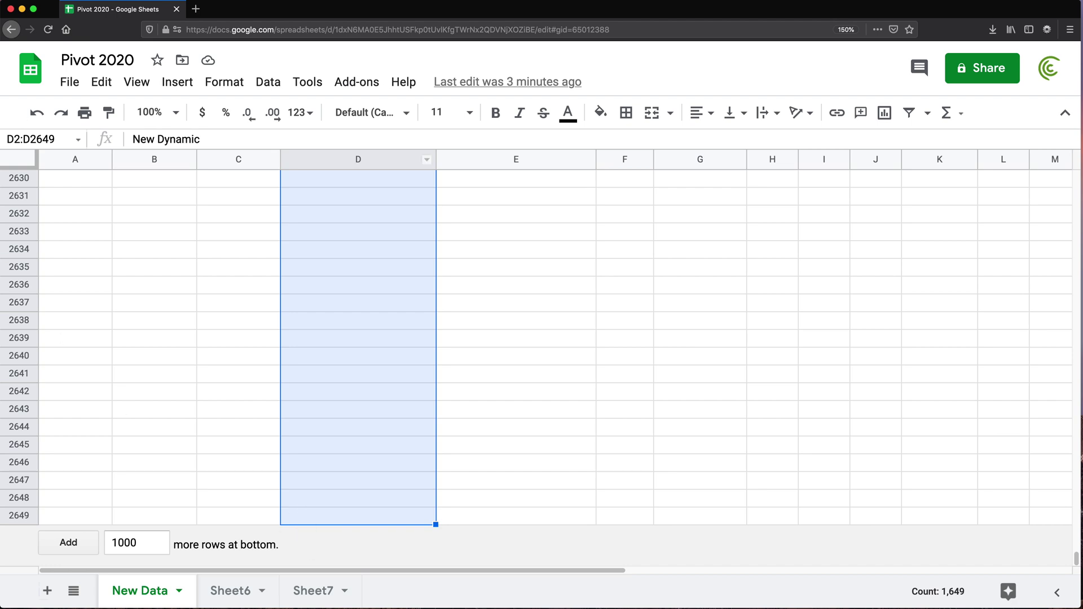
drag(1076, 559, 1076, 178)
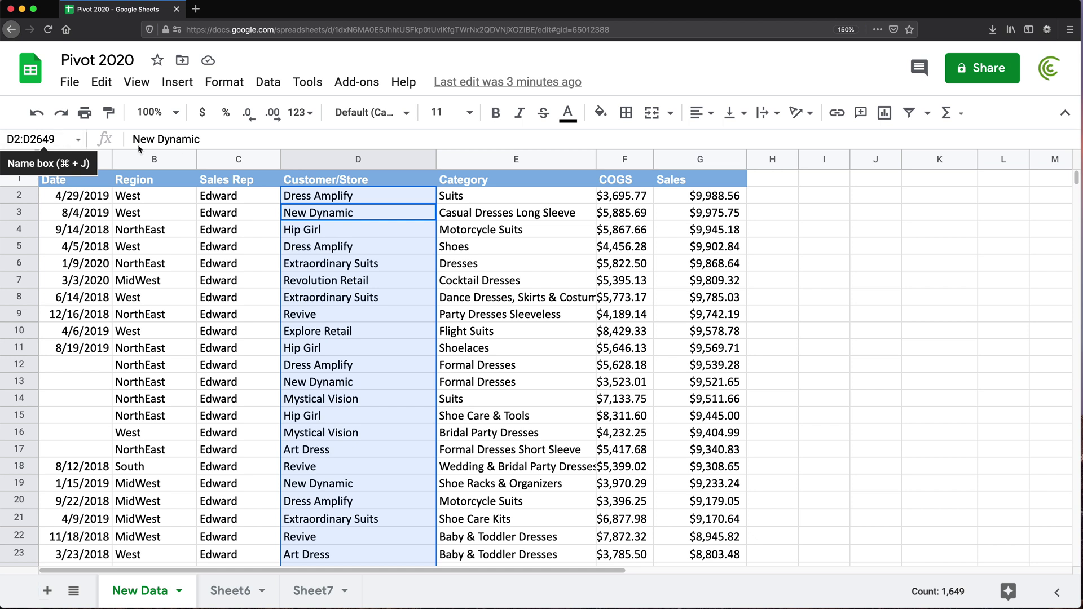